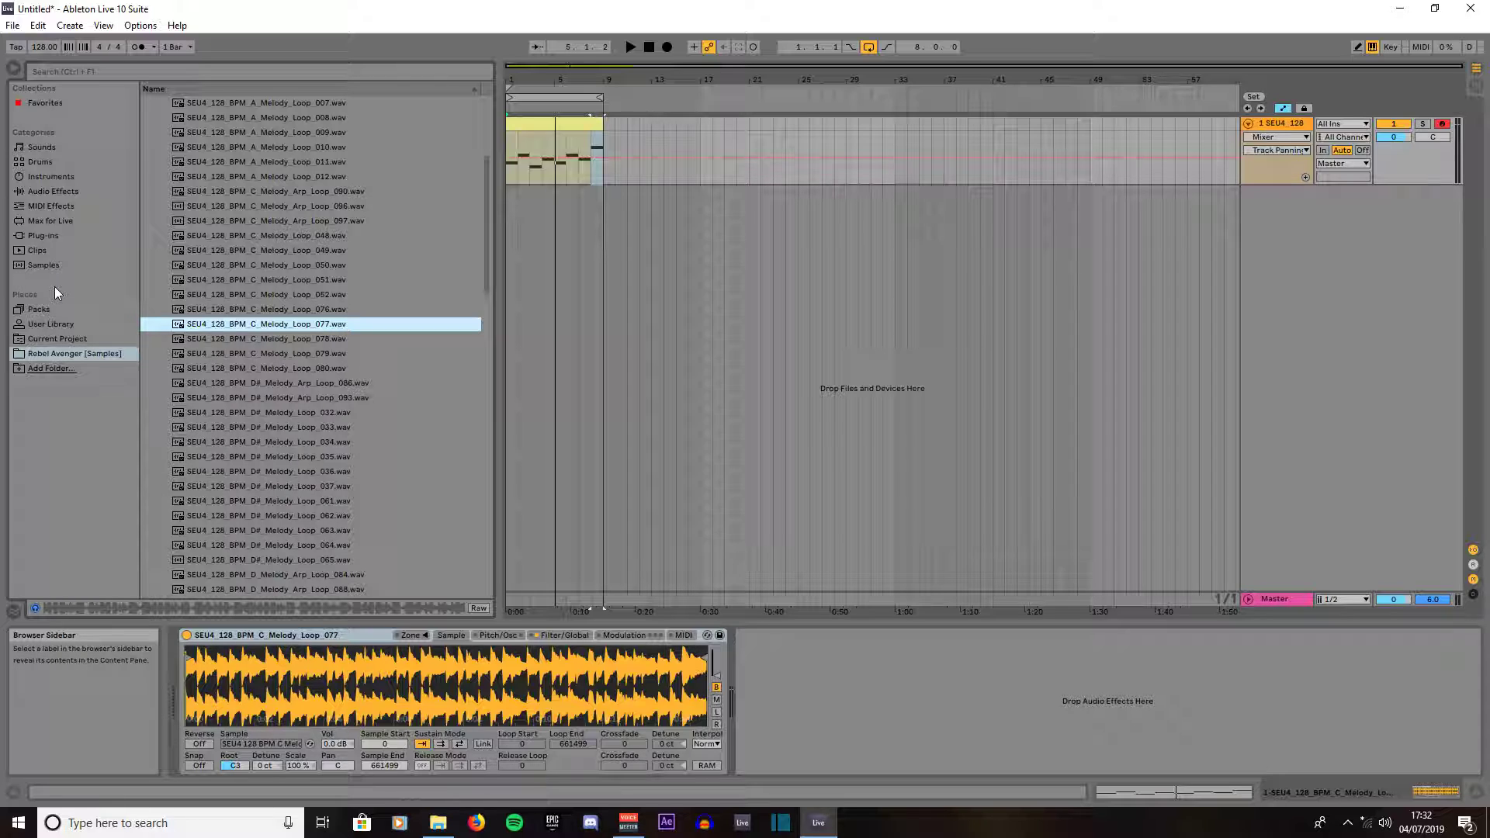
Step: Play the melody loop without effects and add the Grain Delay audio effect to its track
{"action": "left_click", "coordinate": [49, 194]}
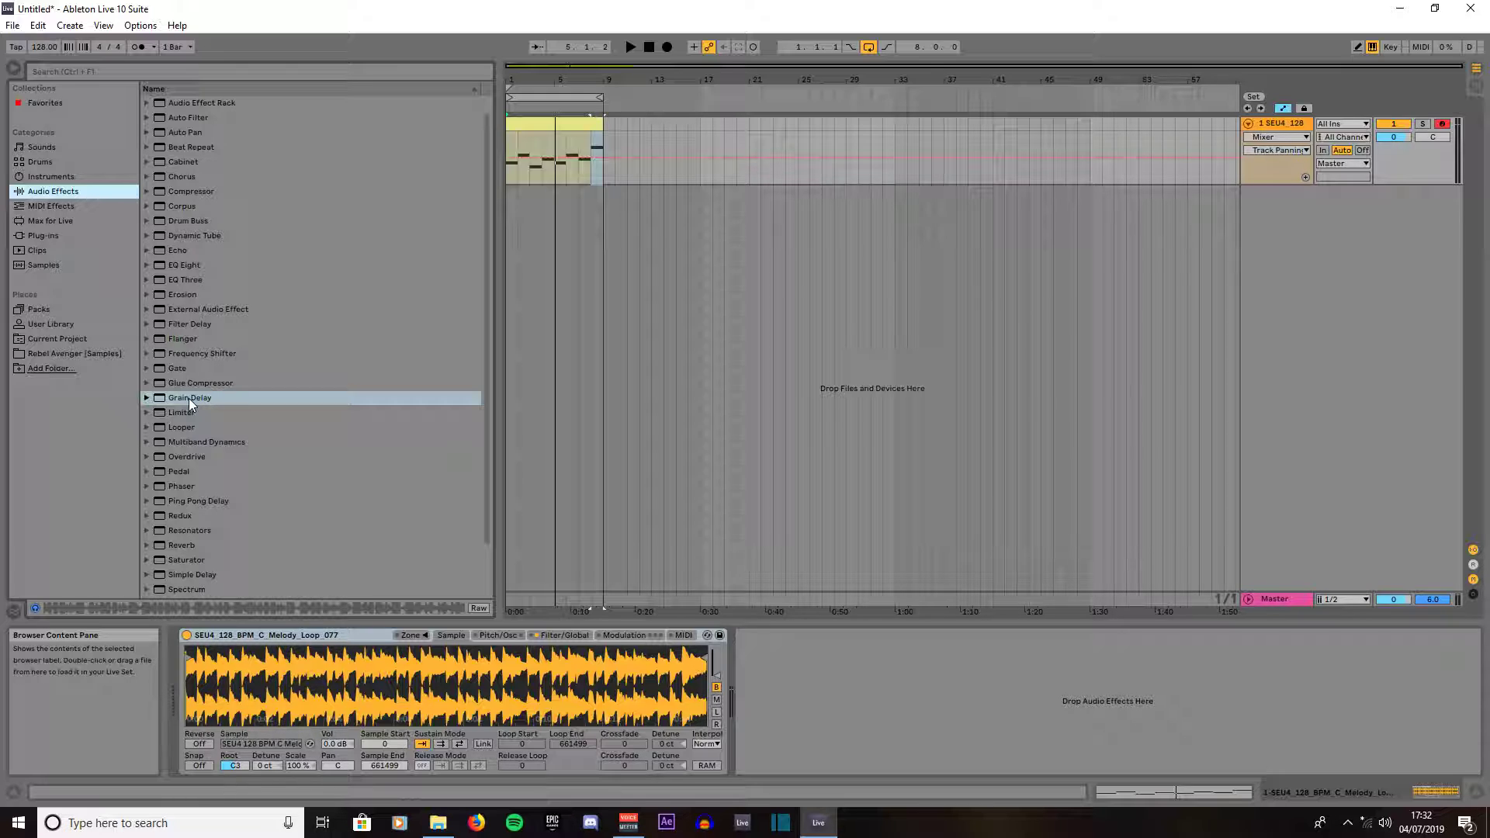
{"action": "key", "text": "space"}
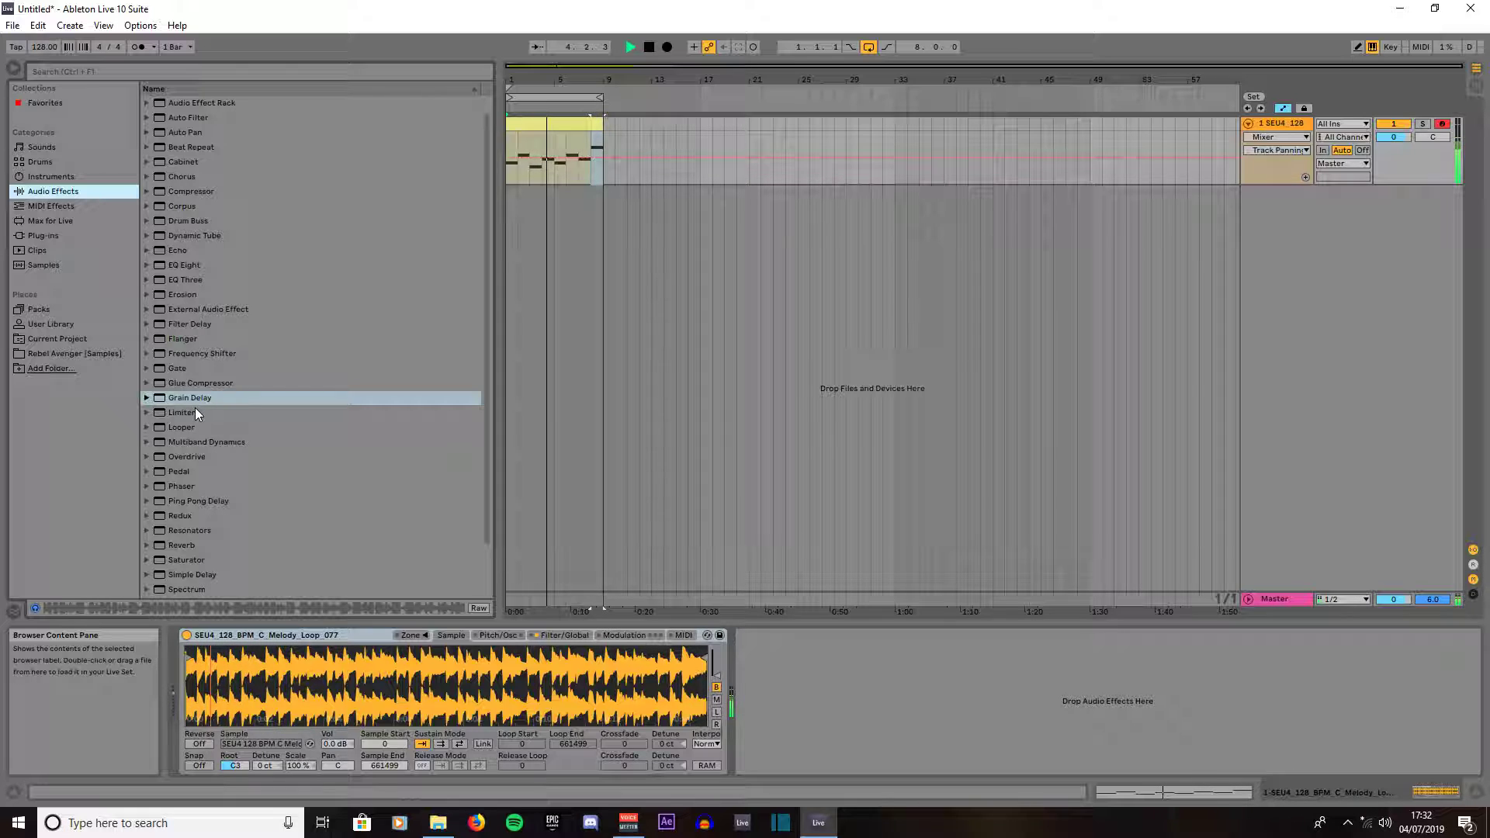
{"action": "key", "text": "space"}
{"action": "left_click", "coordinate": [189, 398]}
{"action": "double_click", "coordinate": [188, 397]}
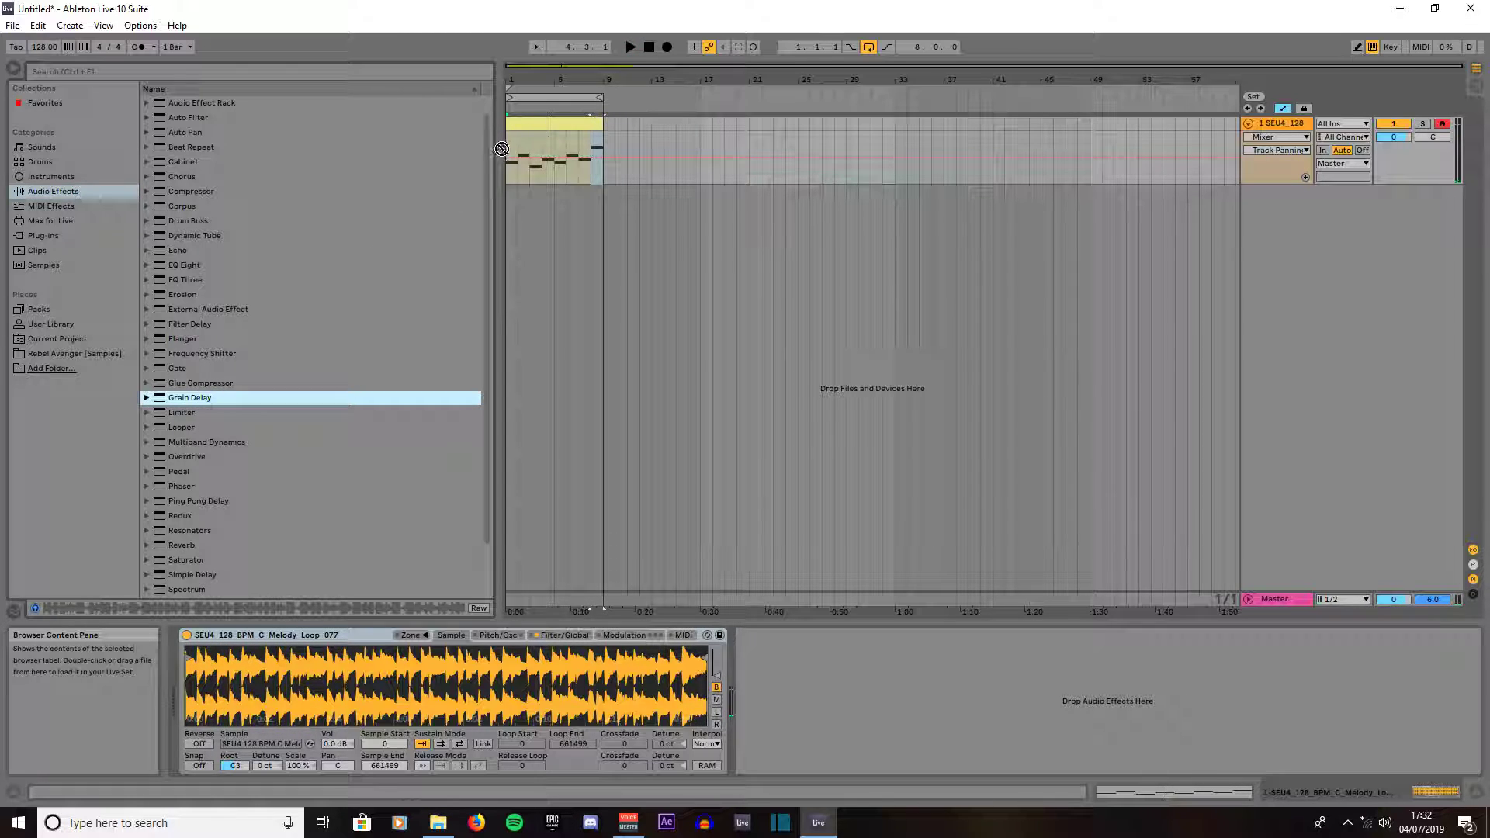
{"action": "left_click", "coordinate": [784, 632]}
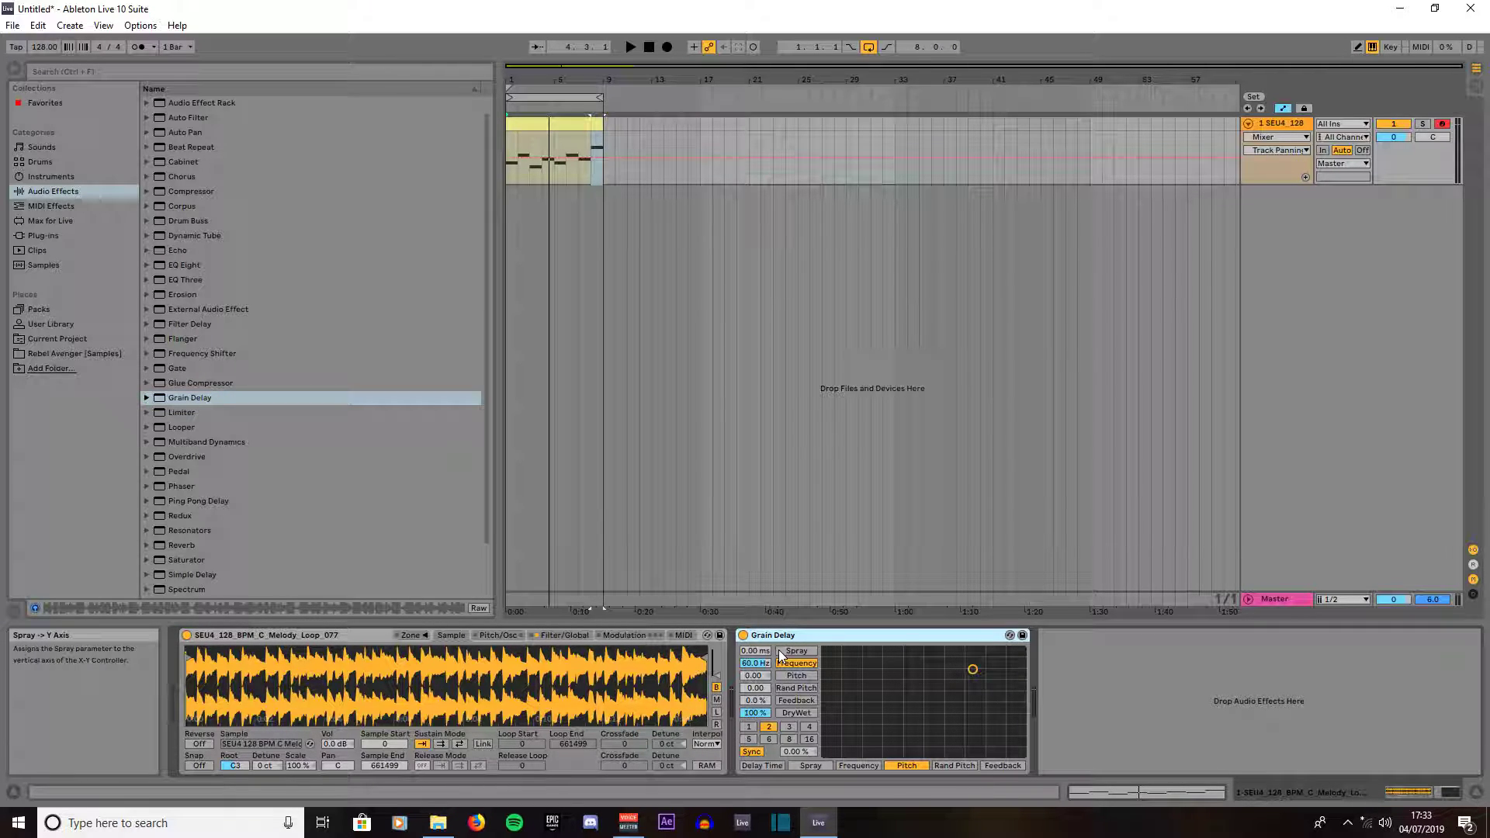
Step: Try Spray, Pitch and Rand Pitch as the vertical-axis parameter of Grain Delay's X-Y controller, ending on Spray
{"action": "left_click", "coordinate": [781, 652]}
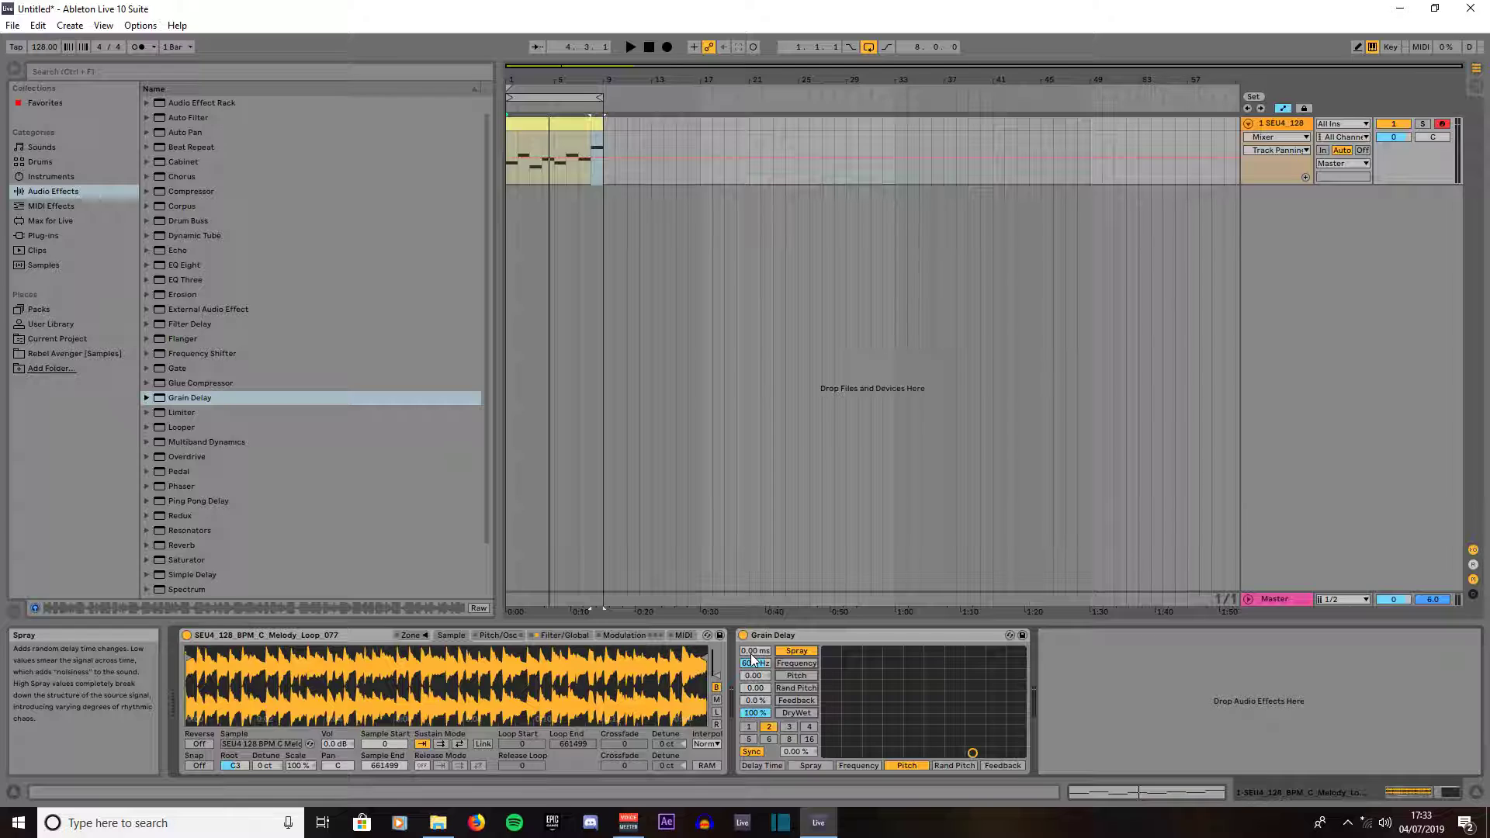
{"action": "left_click", "coordinate": [787, 672]}
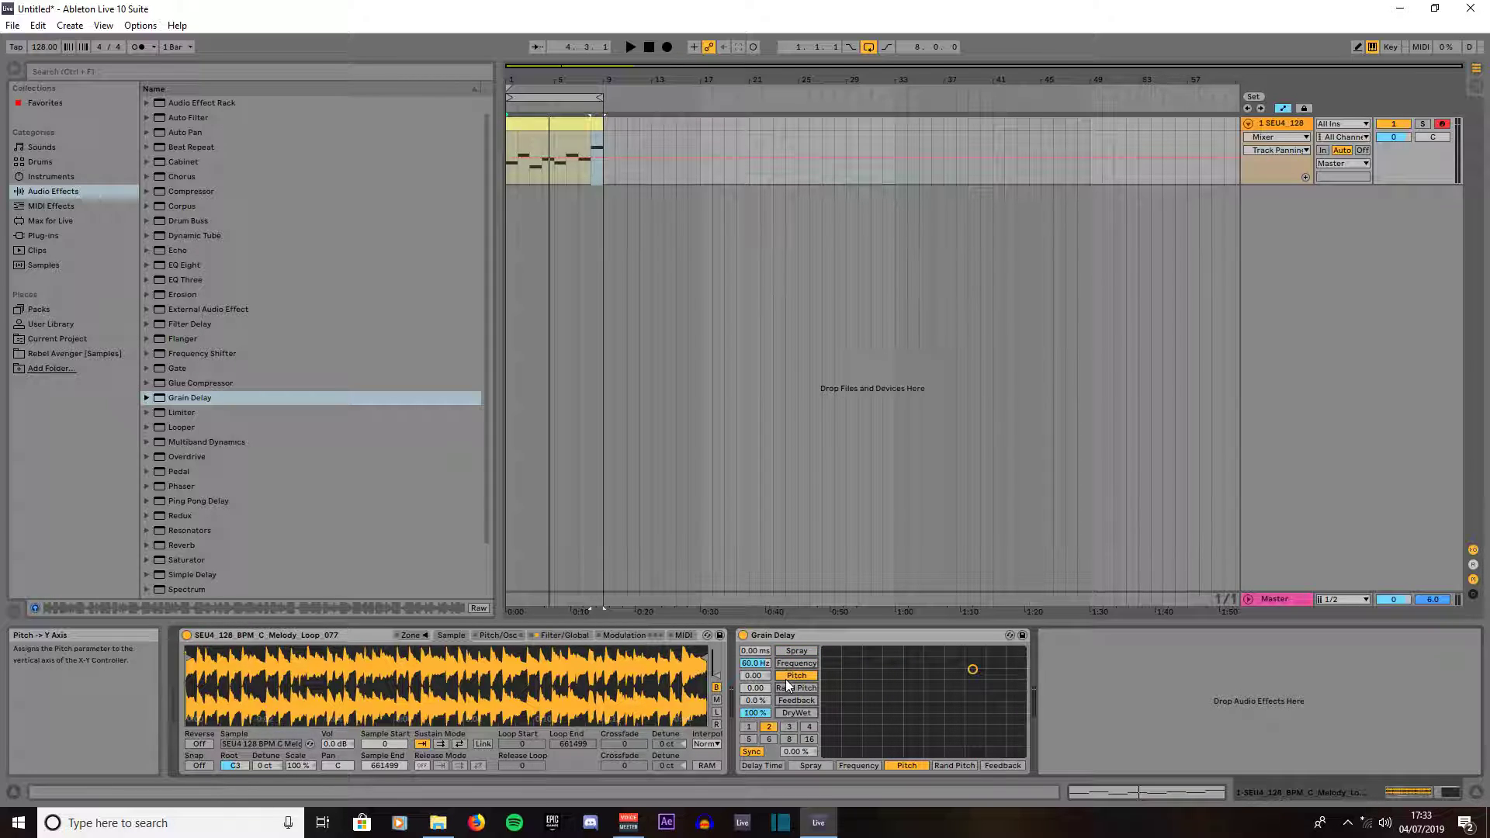
{"action": "left_click", "coordinate": [785, 689]}
{"action": "left_click", "coordinate": [792, 654]}
Step: Play the loop while auditioning Grain Delay's Spray at 500 ms and 4.84 ms, and return it to 0 ms
{"action": "key", "text": "space"}
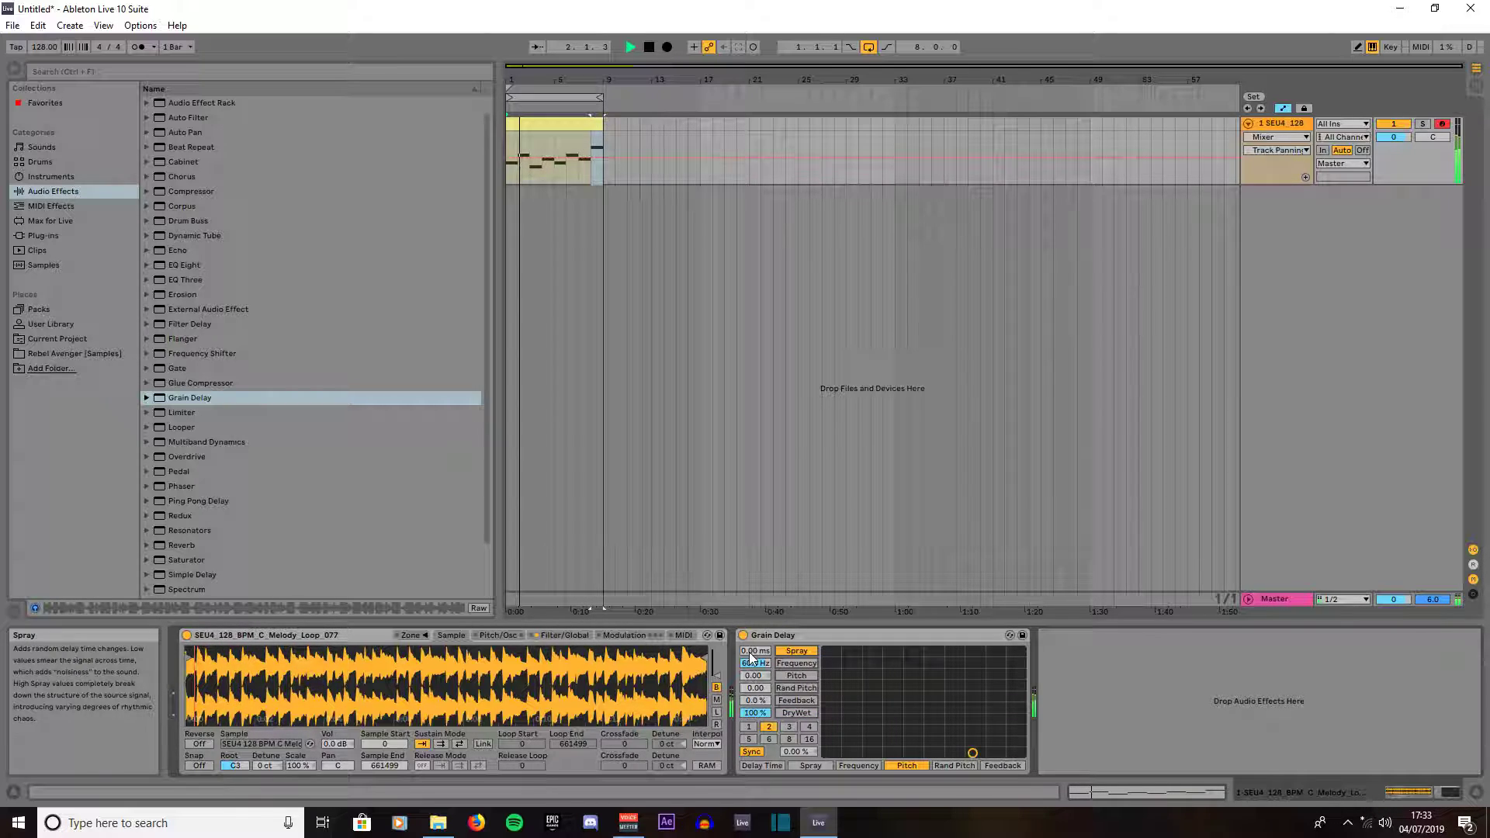
{"action": "left_click_drag", "start_coordinate": [750, 652], "coordinate": [755, 590]}
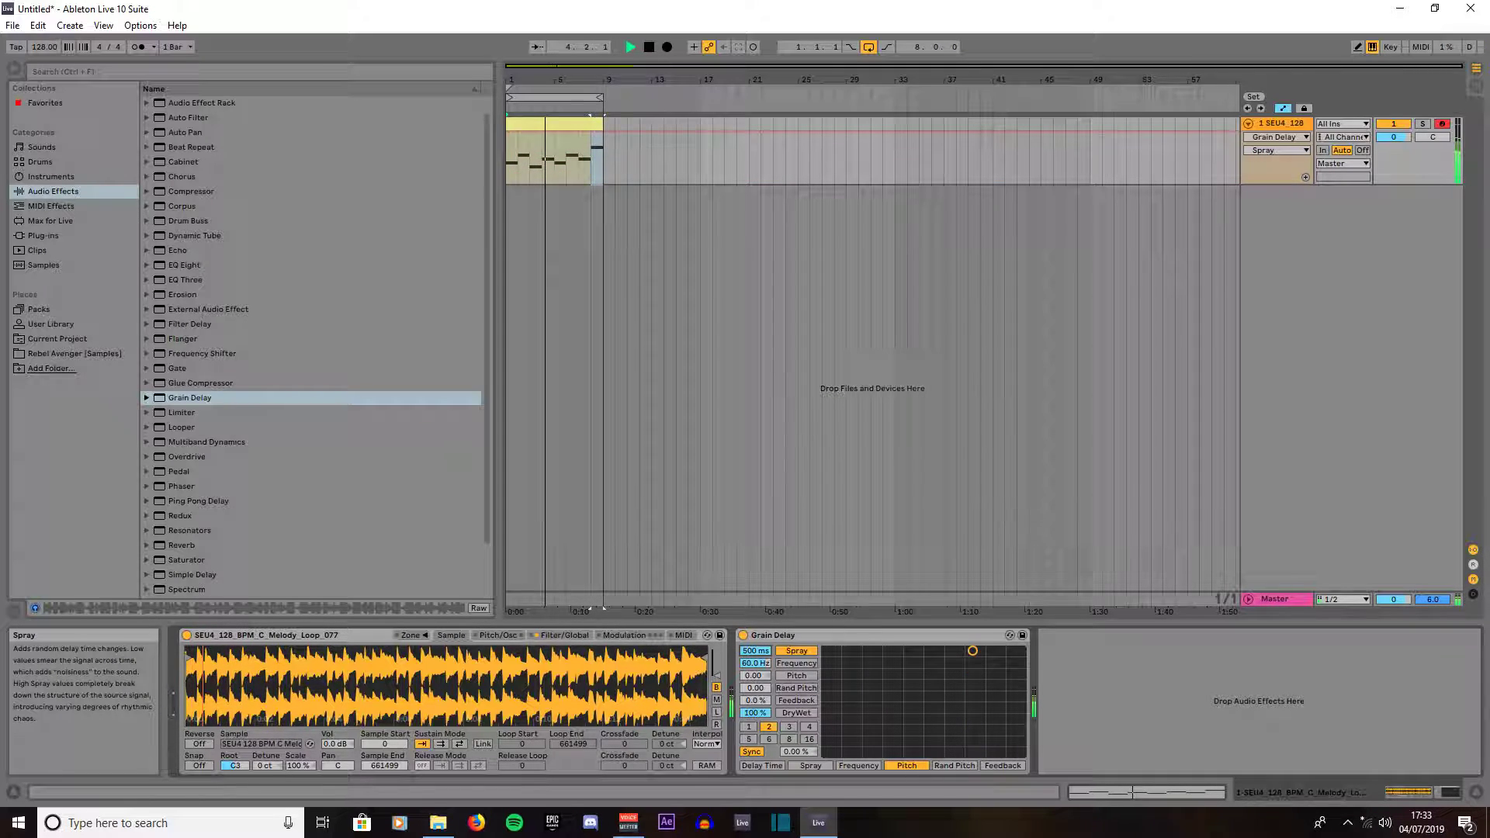
{"action": "left_click_drag", "start_coordinate": [755, 650], "coordinate": [755, 742]}
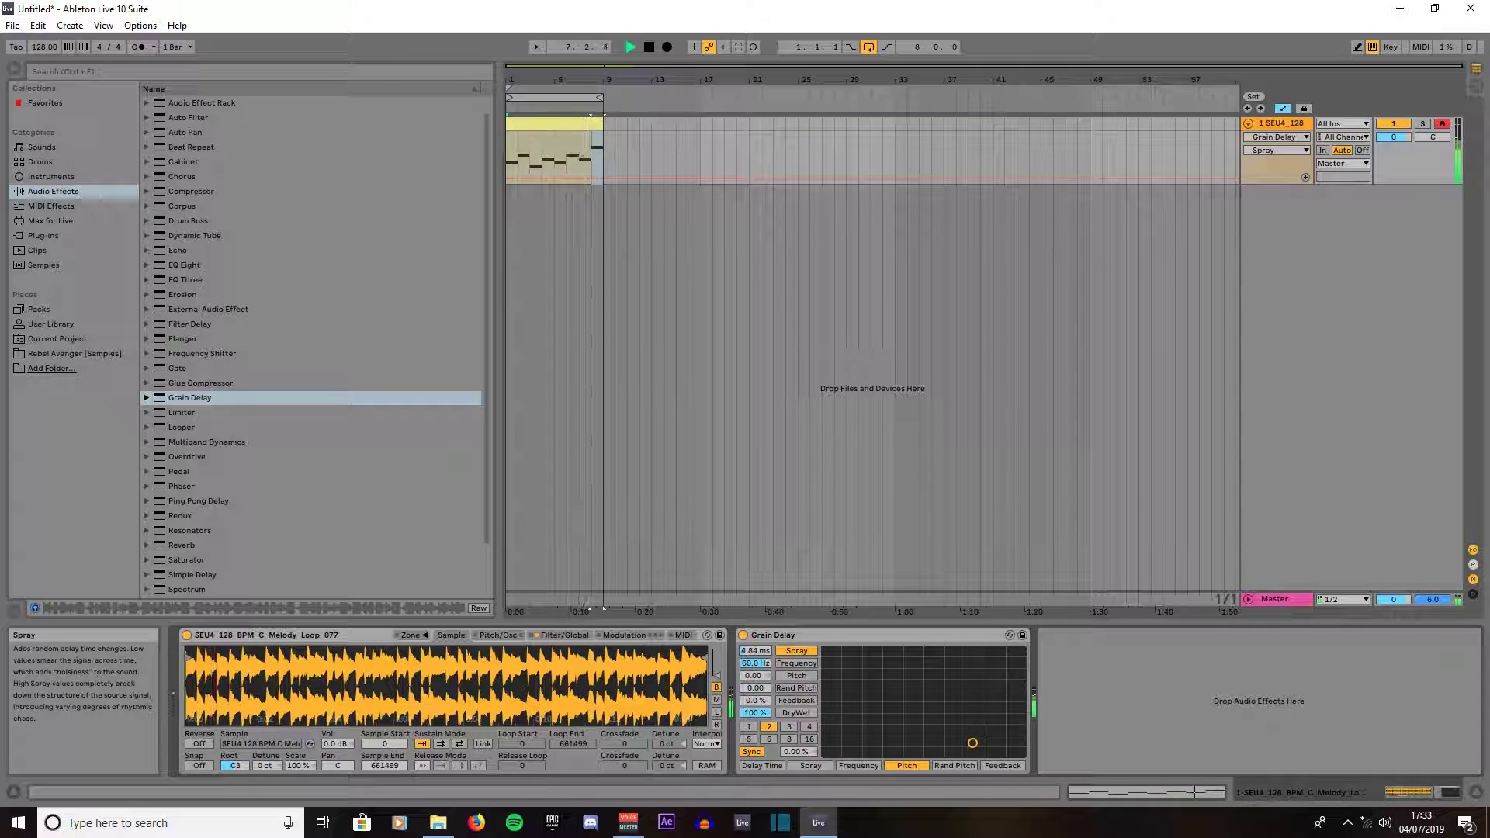
{"action": "left_click_drag", "start_coordinate": [755, 651], "coordinate": [754, 790]}
Step: Set Grain Delay's Frequency to 150 Hz and its Pitch to 1.39, with Pitch assigned to the vertical axis
{"action": "left_click", "coordinate": [792, 663]}
{"action": "left_click", "coordinate": [799, 677]}
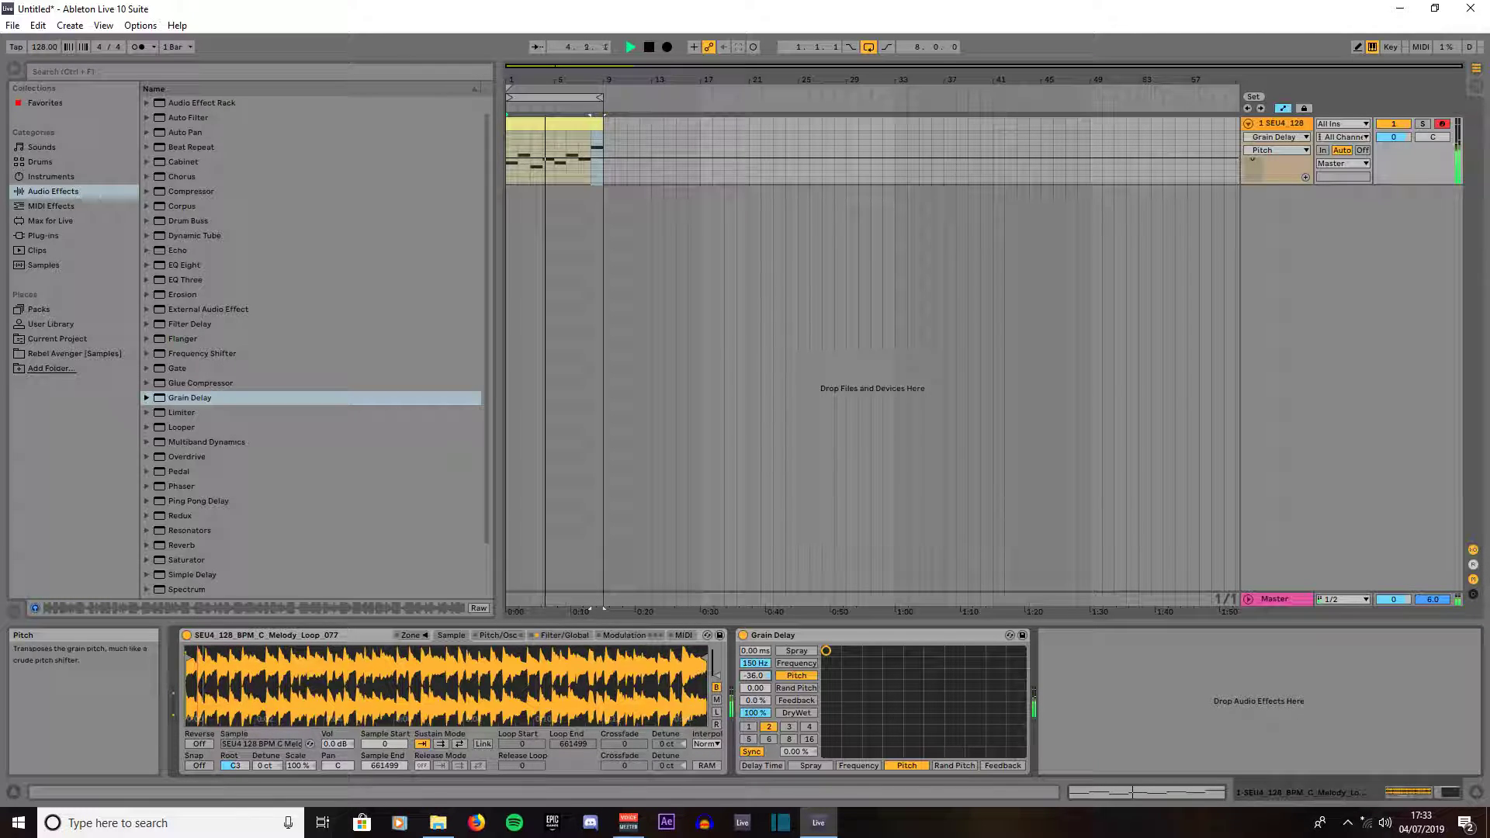
{"action": "left_click_drag", "start_coordinate": [753, 675], "coordinate": [753, 643]}
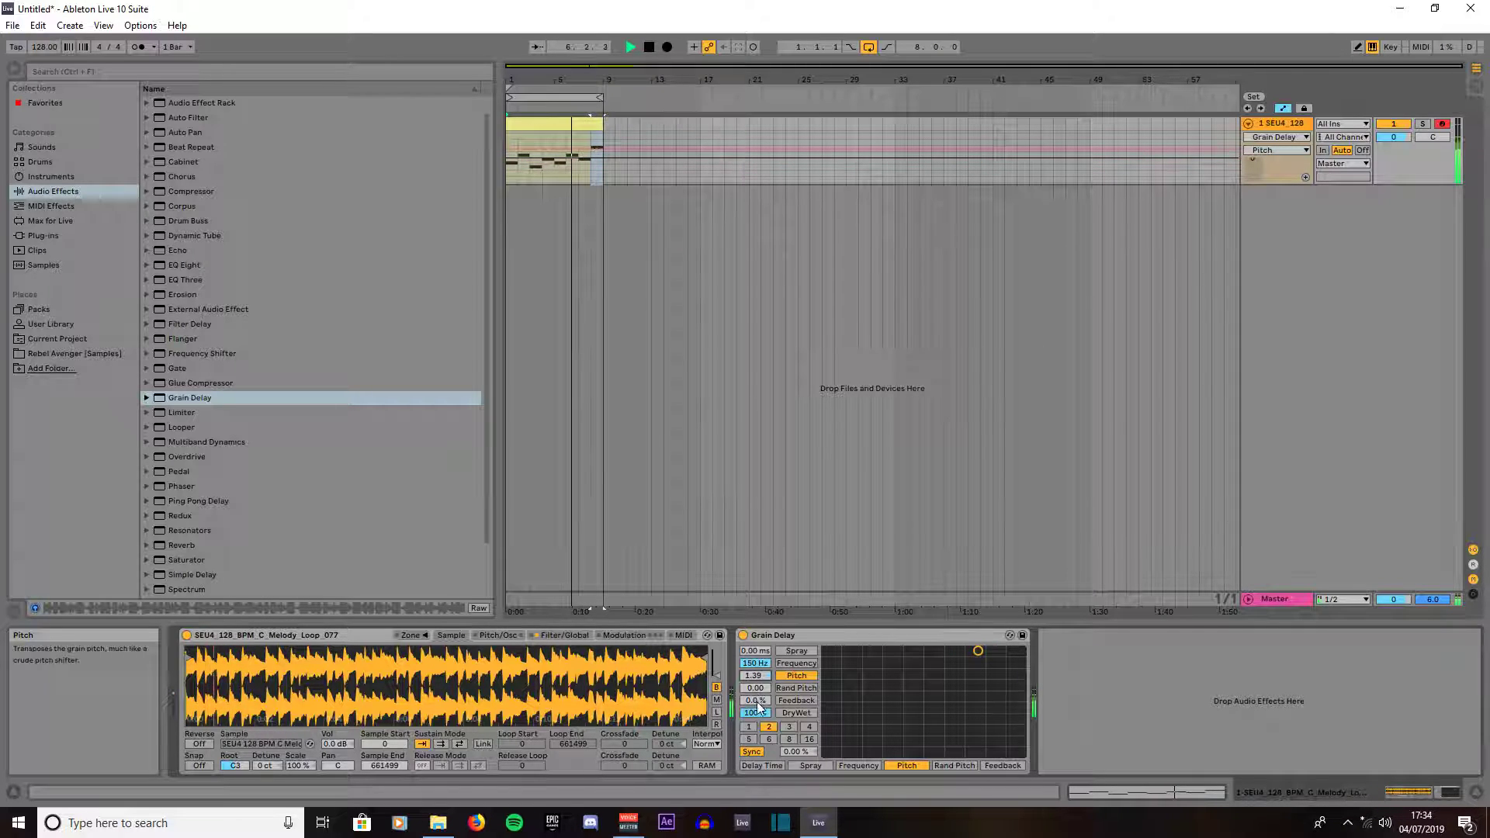
Step: Set Grain Delay's Rand Pitch to 27.0 and its Feedback to 21 %
{"action": "left_click", "coordinate": [796, 688]}
{"action": "left_click_drag", "start_coordinate": [764, 693], "coordinate": [764, 673]}
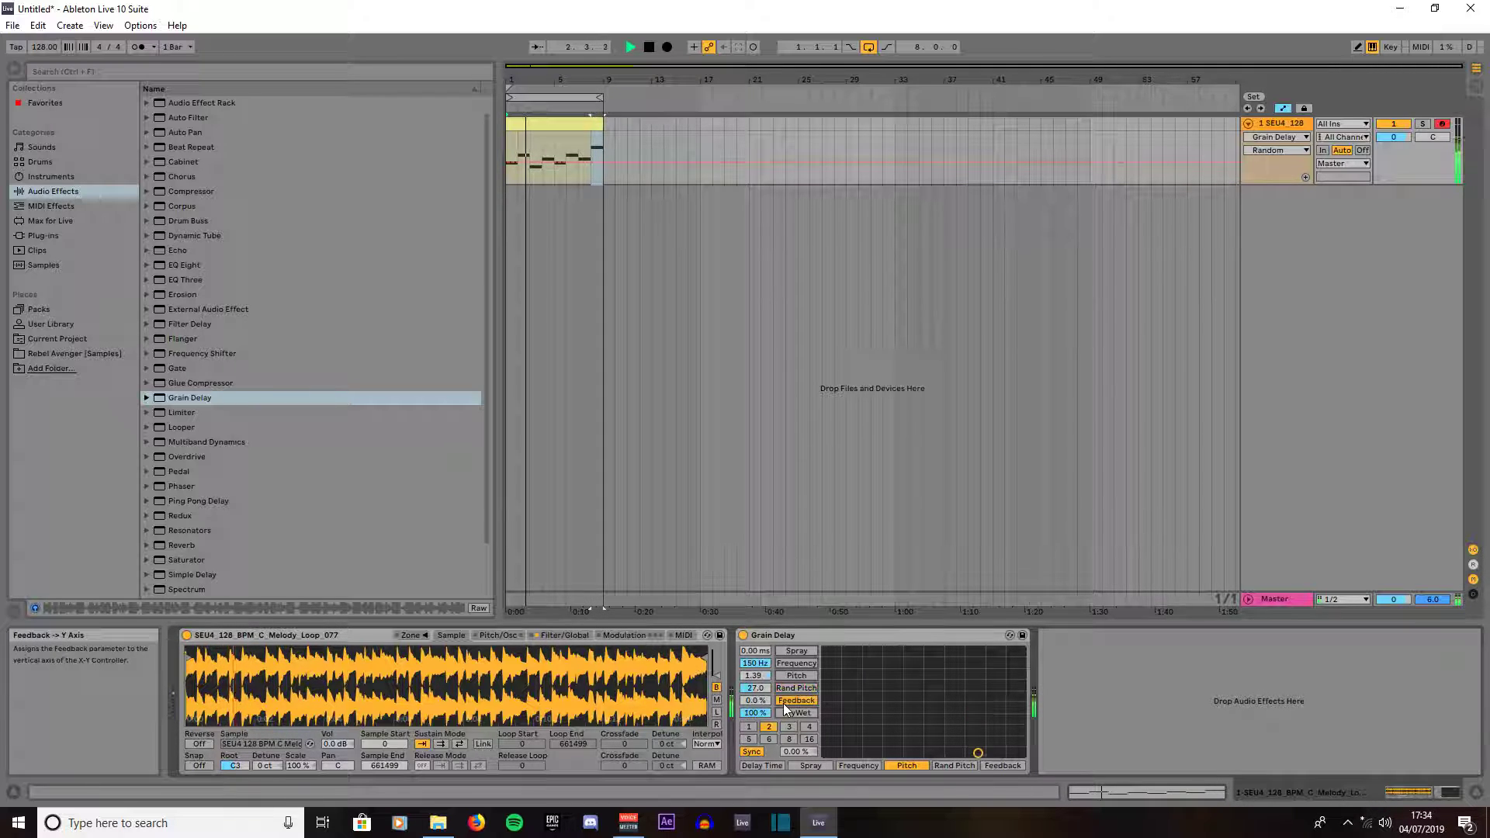
{"action": "mouse_move", "coordinate": [784, 703]}
{"action": "left_mouse_down"}
{"action": "mouse_move", "coordinate": [784, 666]}
{"action": "mouse_move", "coordinate": [784, 693]}
{"action": "left_mouse_up"}
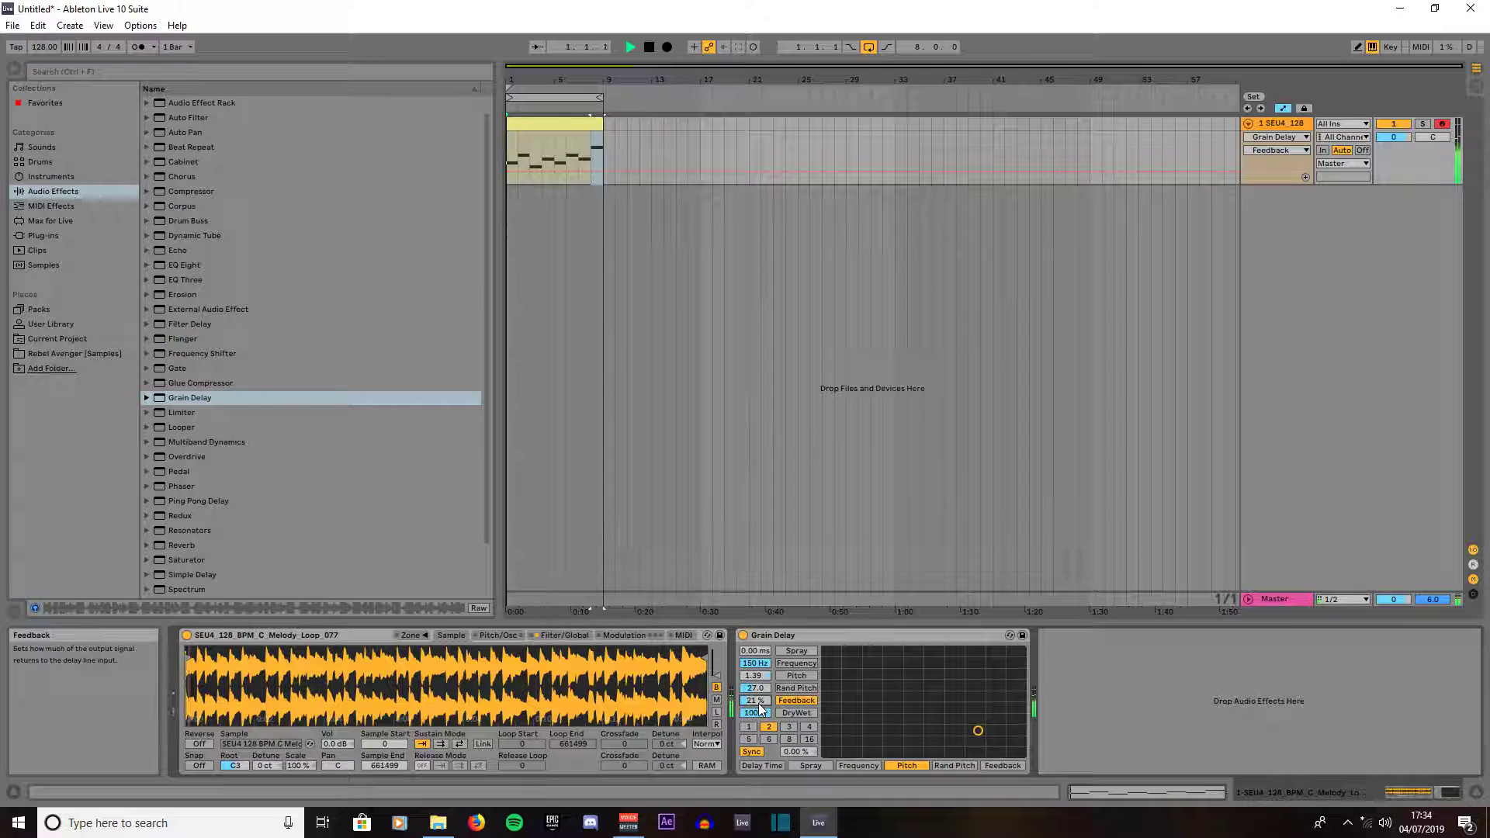
Step: Assign DryWet to the X-Y controller's vertical axis and set the delay's beat division to 16
{"action": "left_click", "coordinate": [793, 714]}
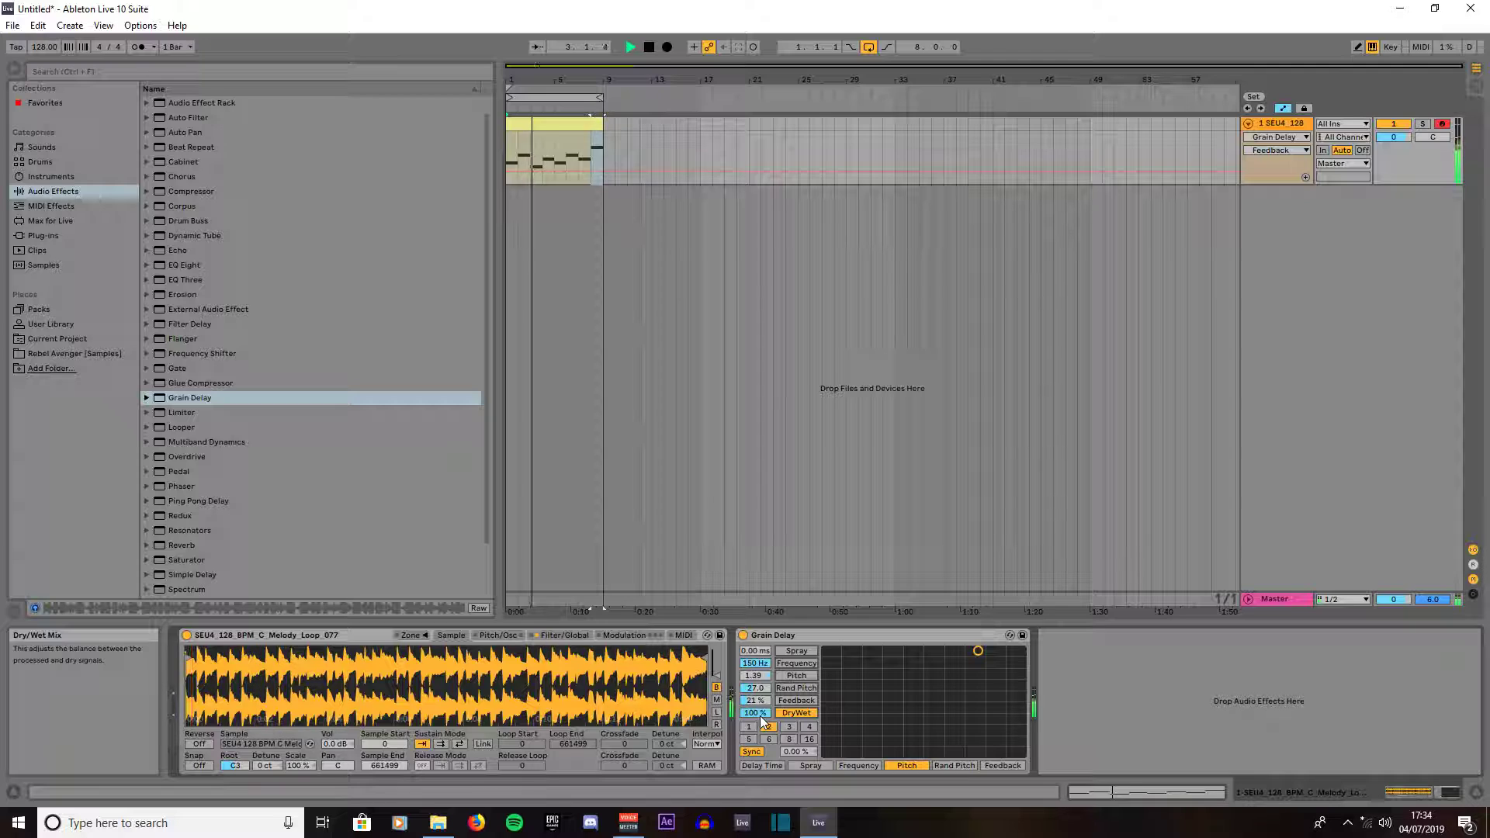
{"action": "left_click", "coordinate": [808, 728]}
{"action": "left_click", "coordinate": [808, 739]}
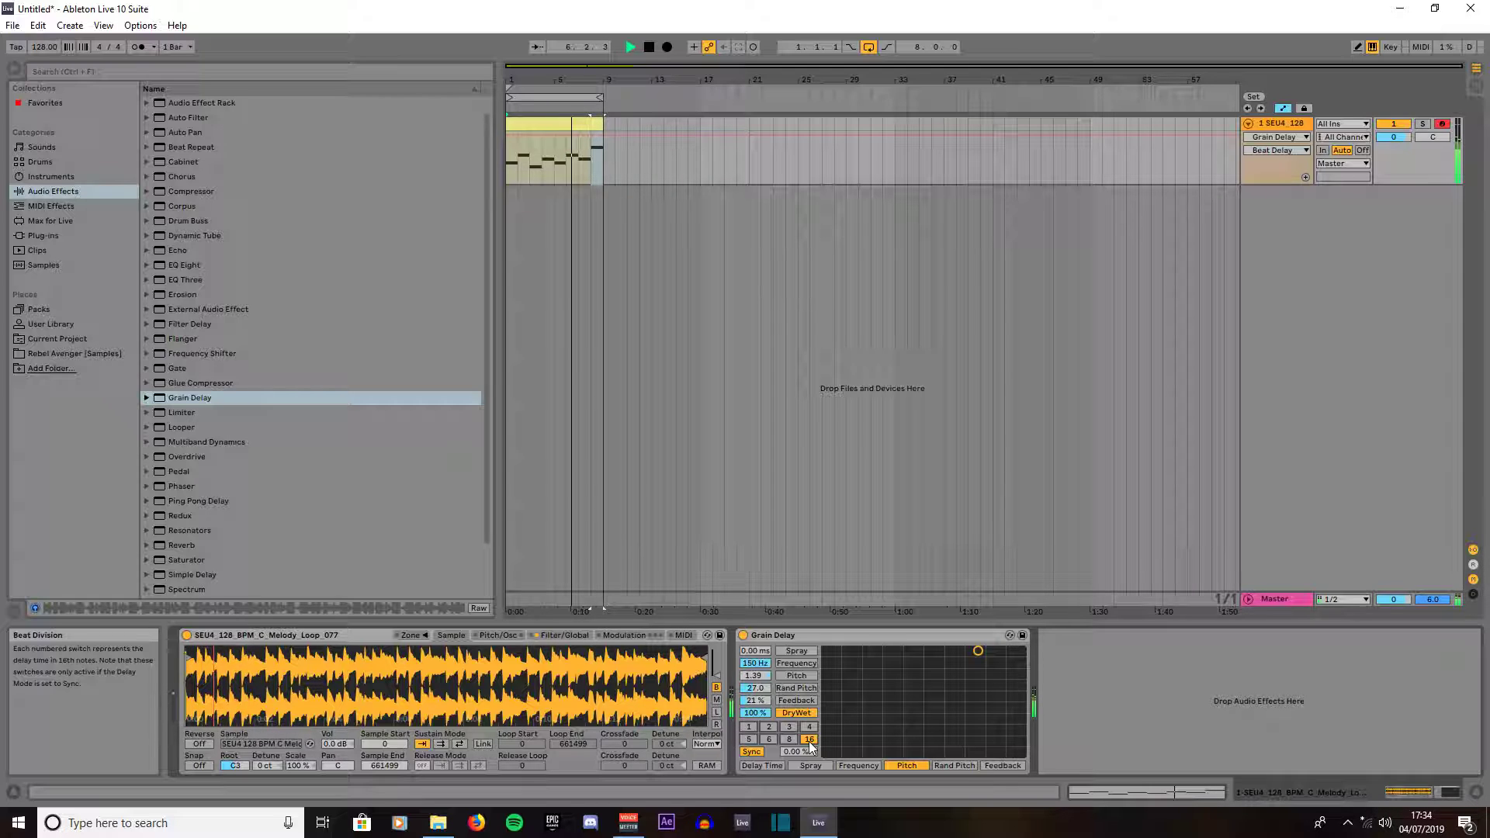
Step: Try the time-based delay mode at 128 ms, and return to Sync mode with a beat offset of 21.9 %
{"action": "left_click", "coordinate": [752, 753]}
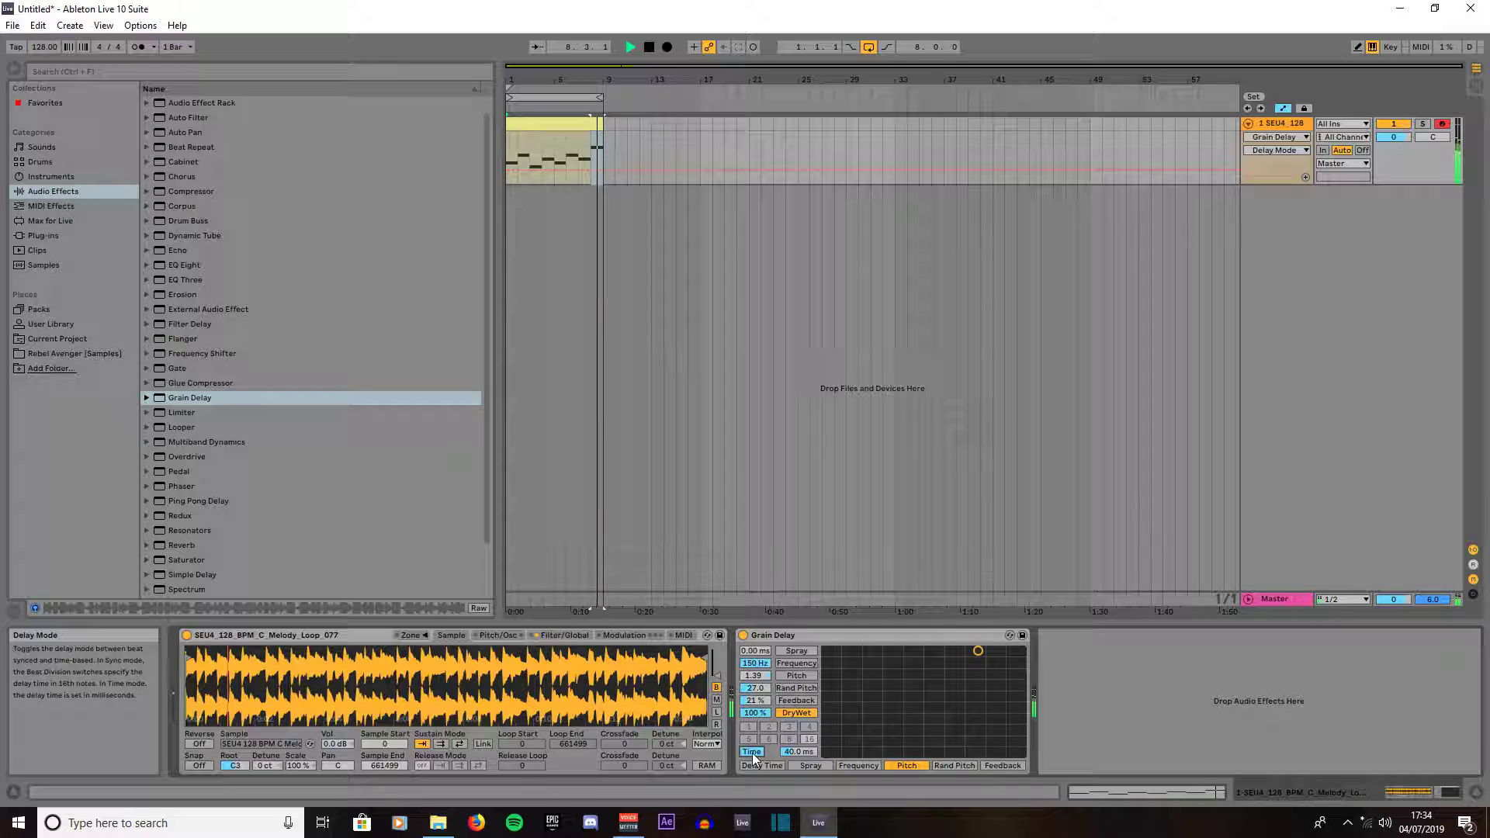
{"action": "left_click_drag", "start_coordinate": [798, 753], "coordinate": [798, 711]}
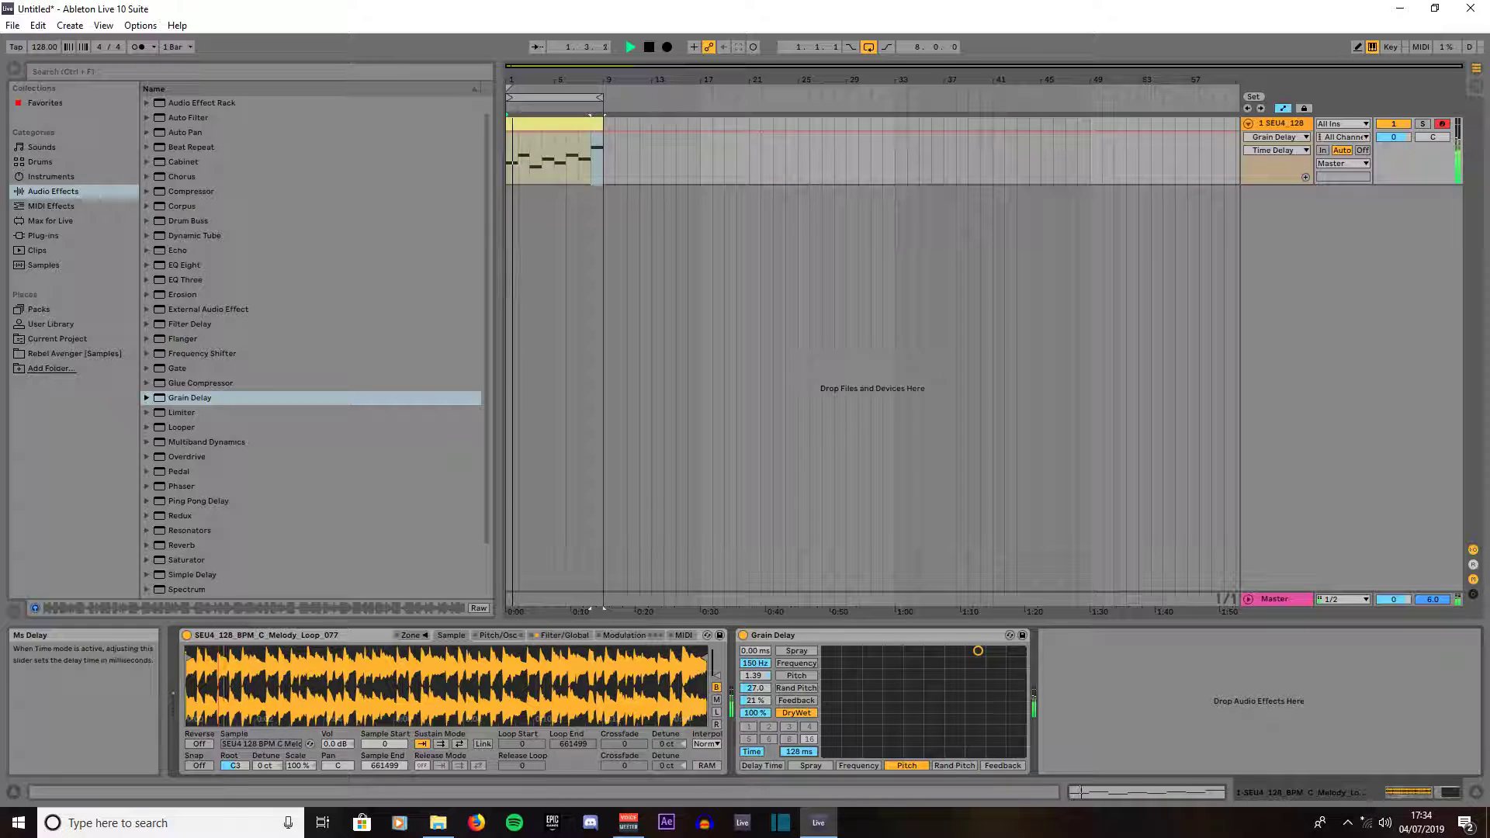
{"action": "left_click", "coordinate": [756, 755]}
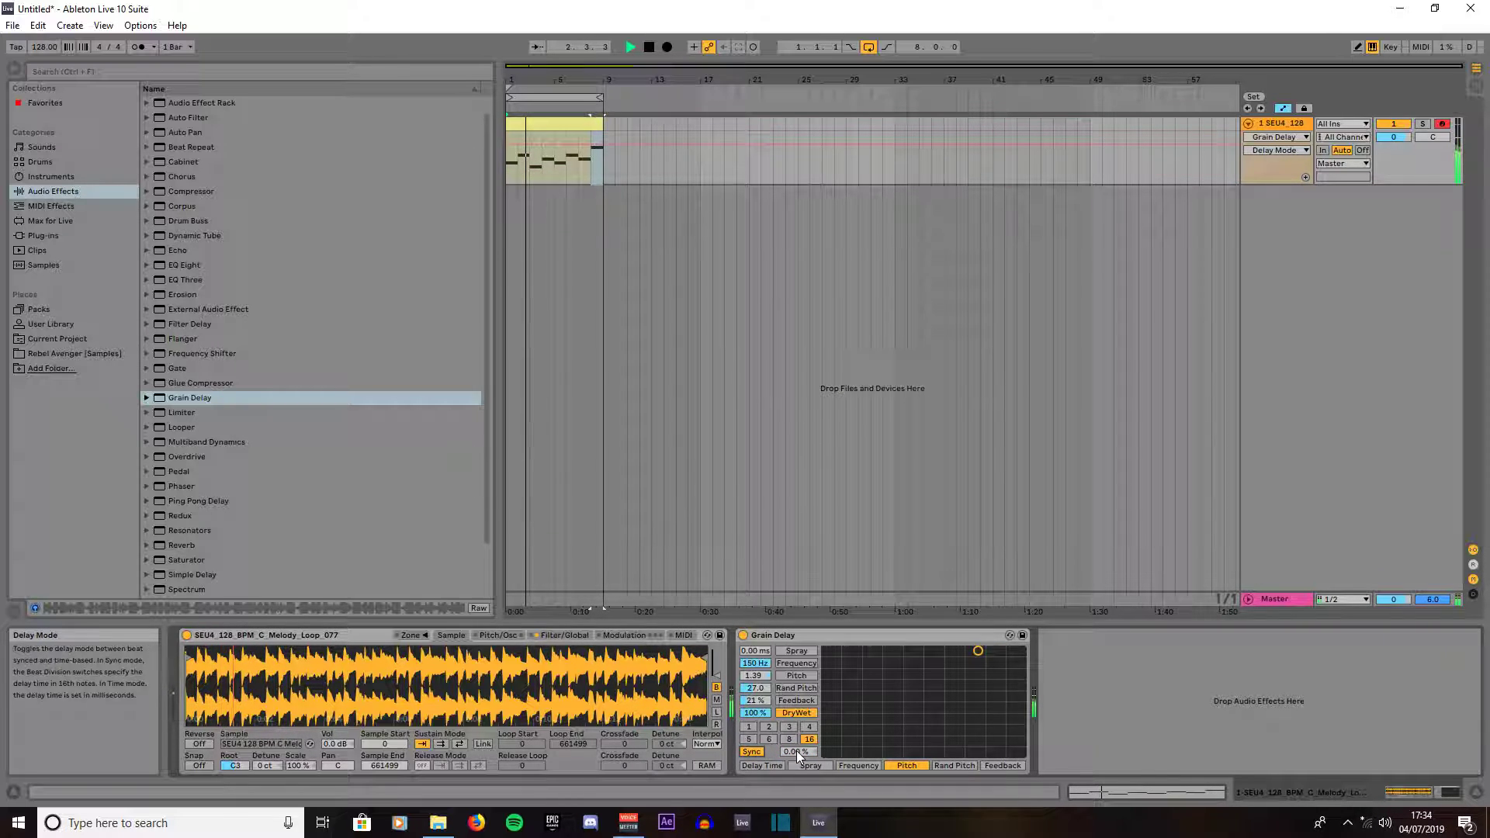
{"action": "left_click_drag", "start_coordinate": [798, 752], "coordinate": [798, 702]}
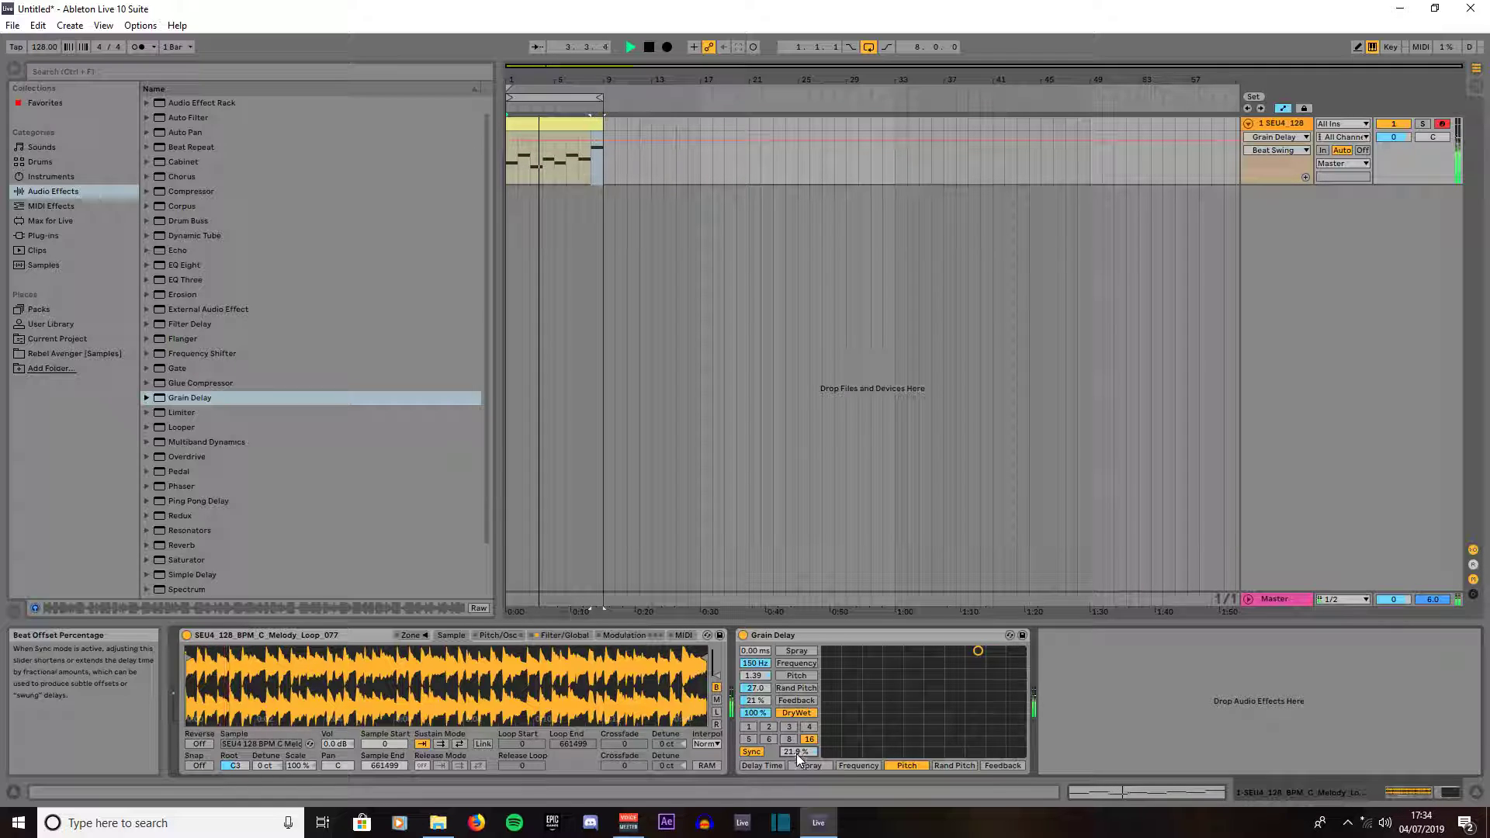
Step: Assign Spray to the X-Y controller's horizontal axis and move its point to 204 ms Spray and 69 % DryWet
{"action": "left_click", "coordinate": [773, 764]}
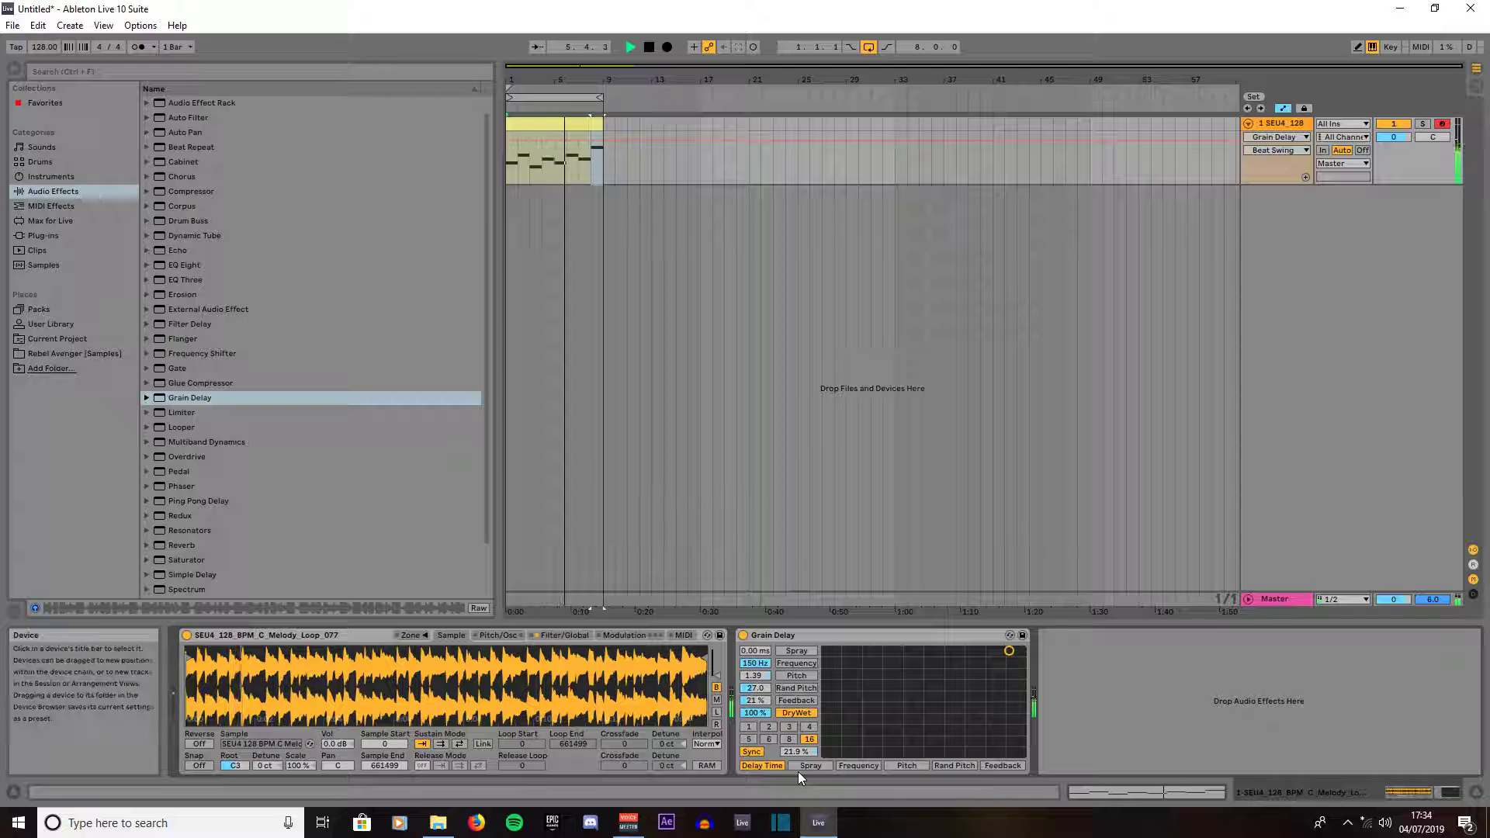
{"action": "left_click", "coordinate": [798, 771]}
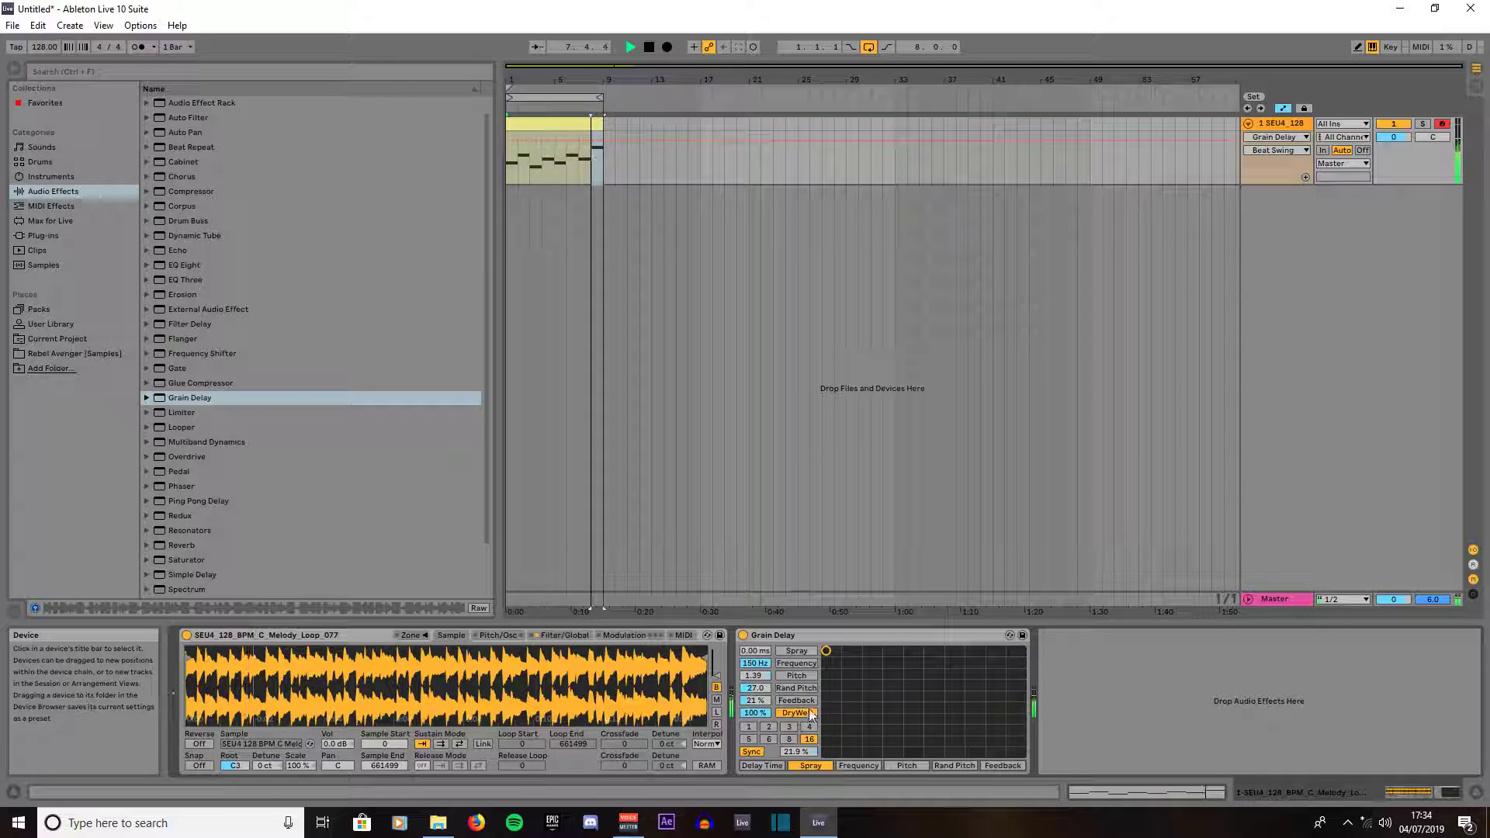
{"action": "left_click_drag", "start_coordinate": [827, 654], "coordinate": [951, 683]}
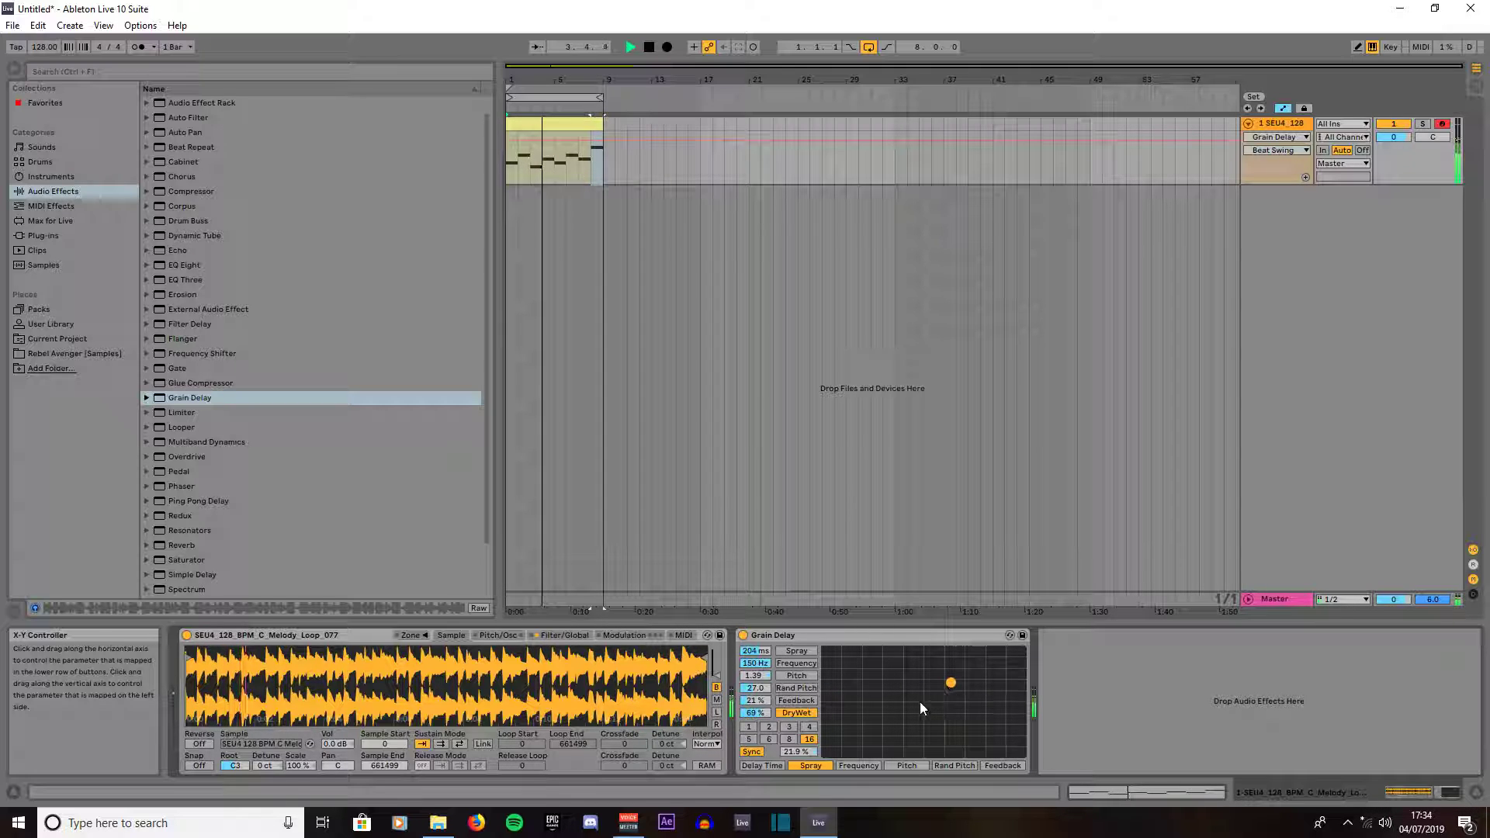
Step: Show the automation of Grain Delay's Feedback parameter on the melody track
{"action": "right_click", "coordinate": [795, 711]}
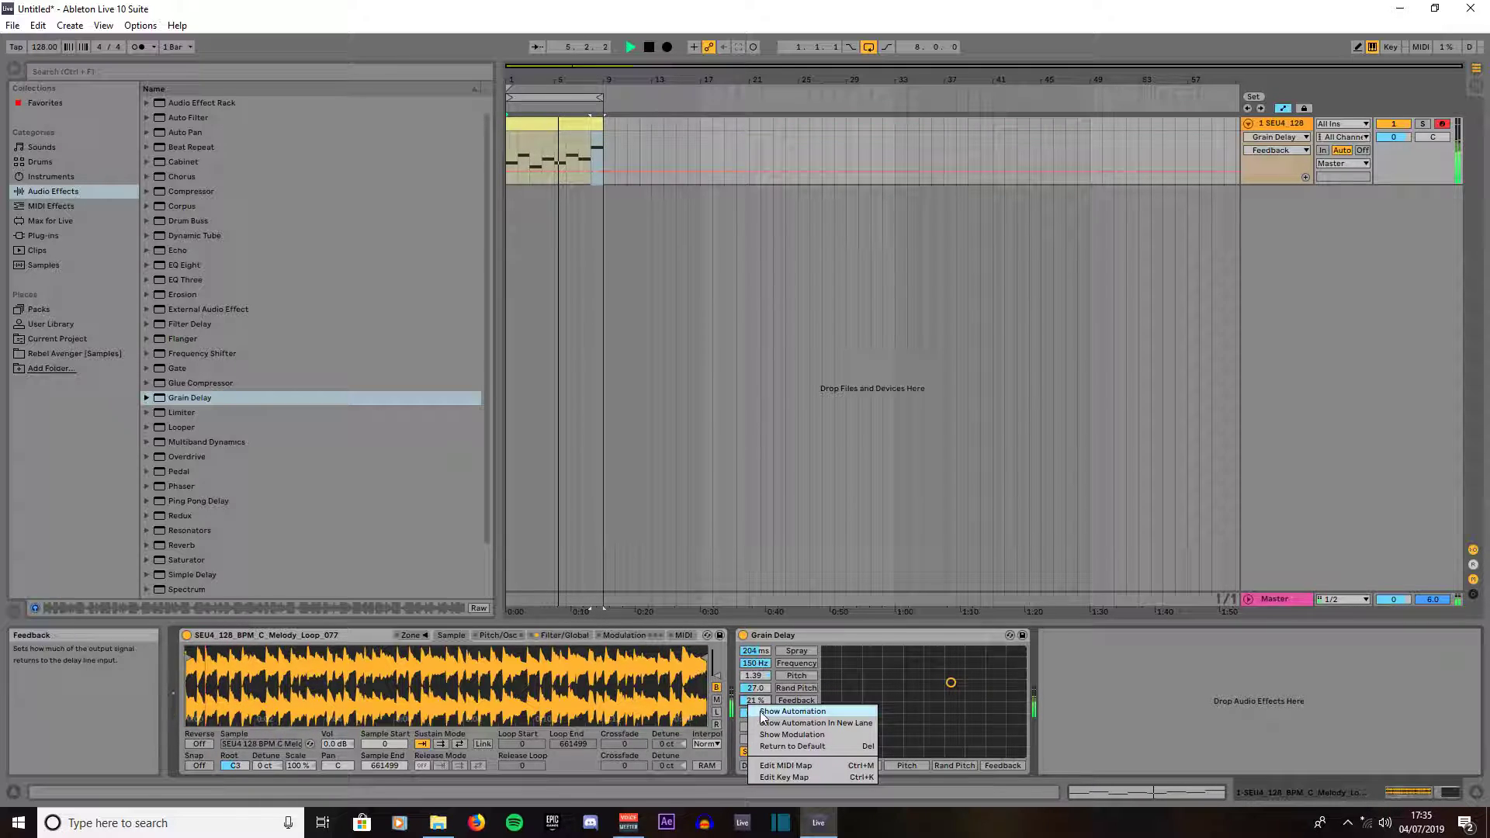
{"action": "left_click", "coordinate": [780, 720]}
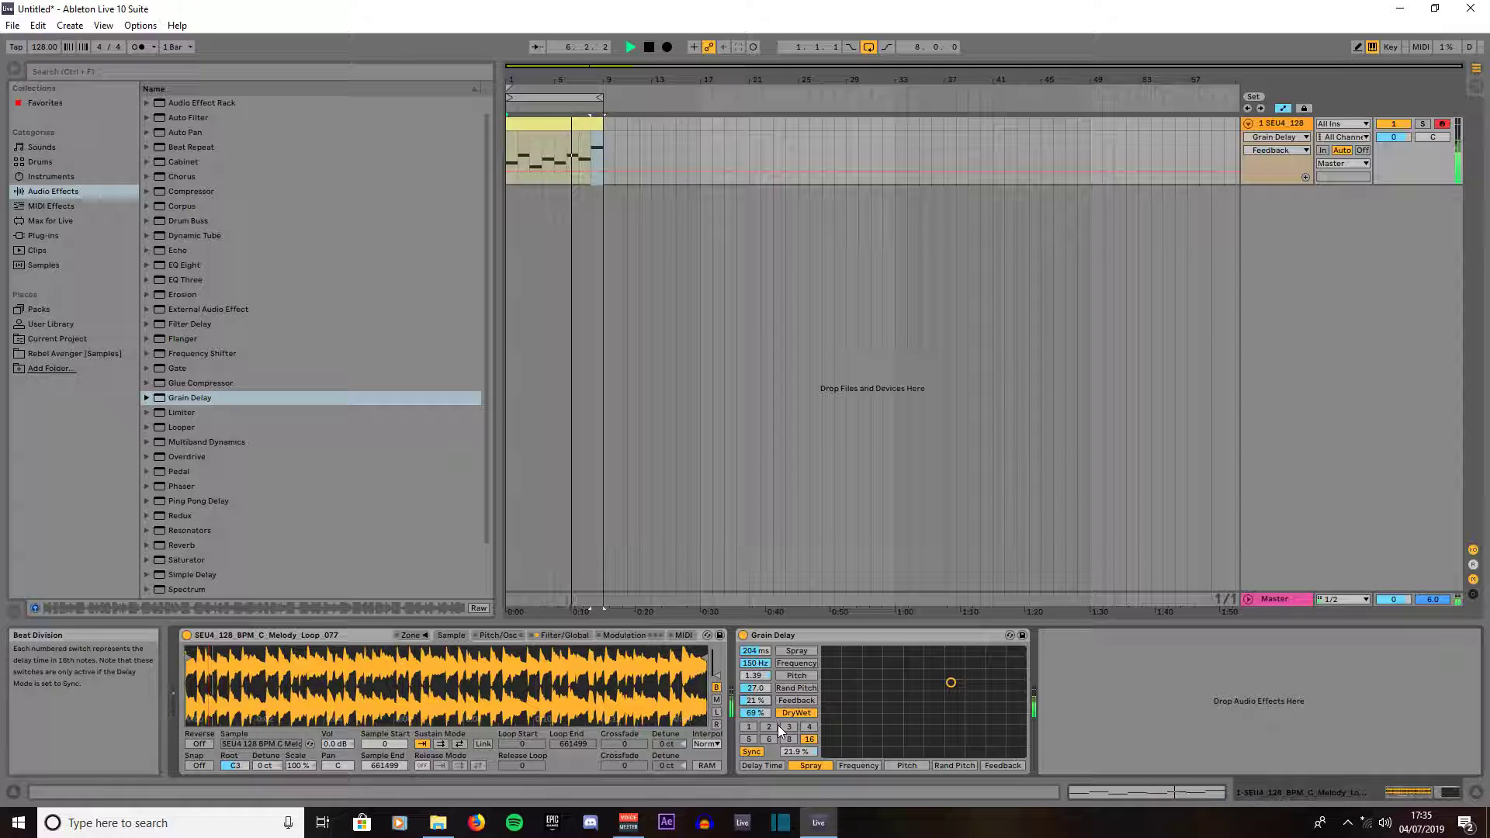
Step: Move the X-Y controller's point to 40.8 ms Spray and 82 % DryWet, and bring both values down to zero
{"action": "left_click_drag", "start_coordinate": [948, 682], "coordinate": [882, 669]}
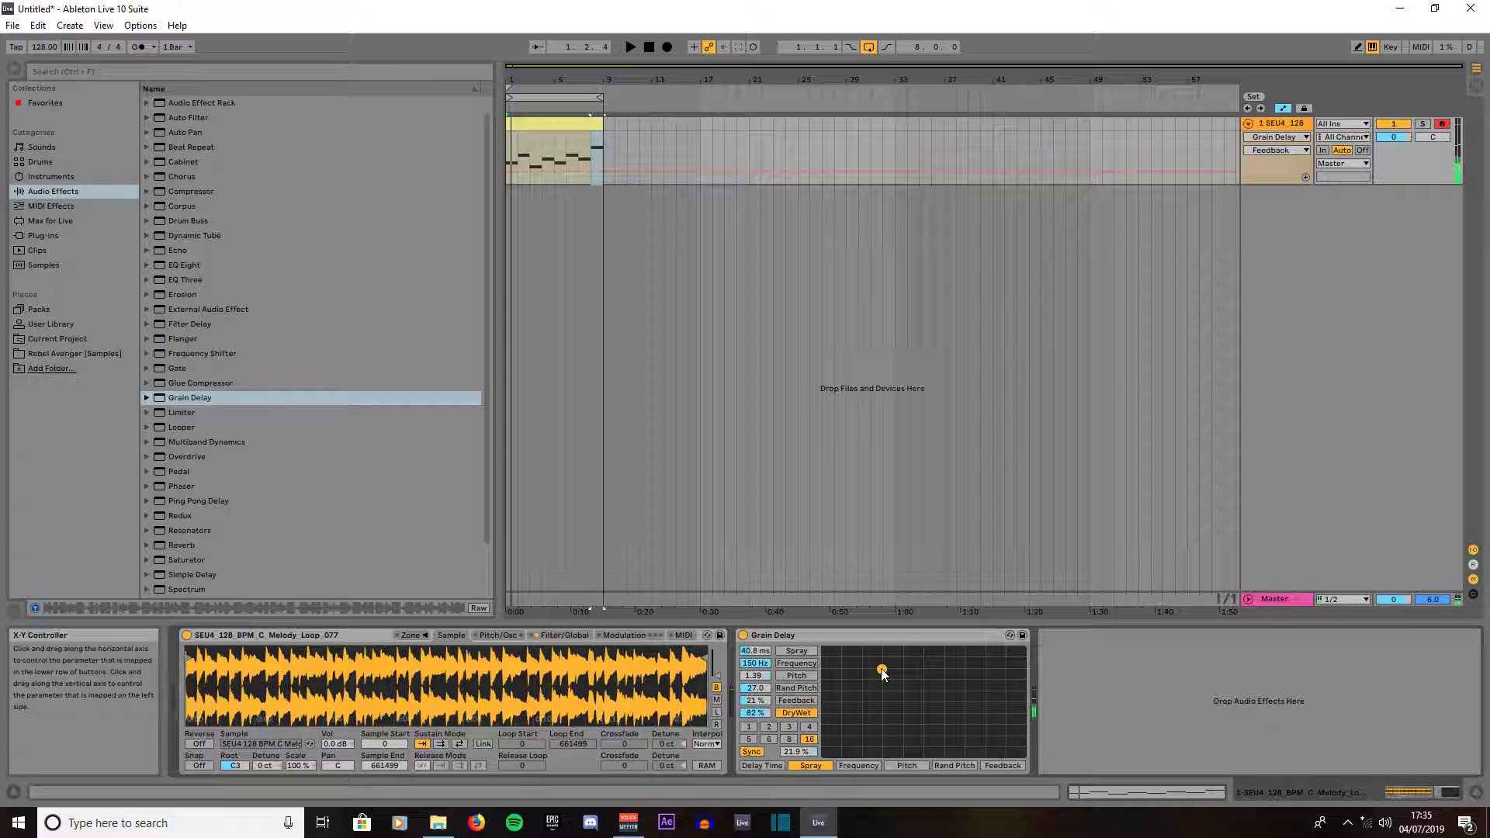
{"action": "left_click_drag", "start_coordinate": [884, 675], "coordinate": [877, 691]}
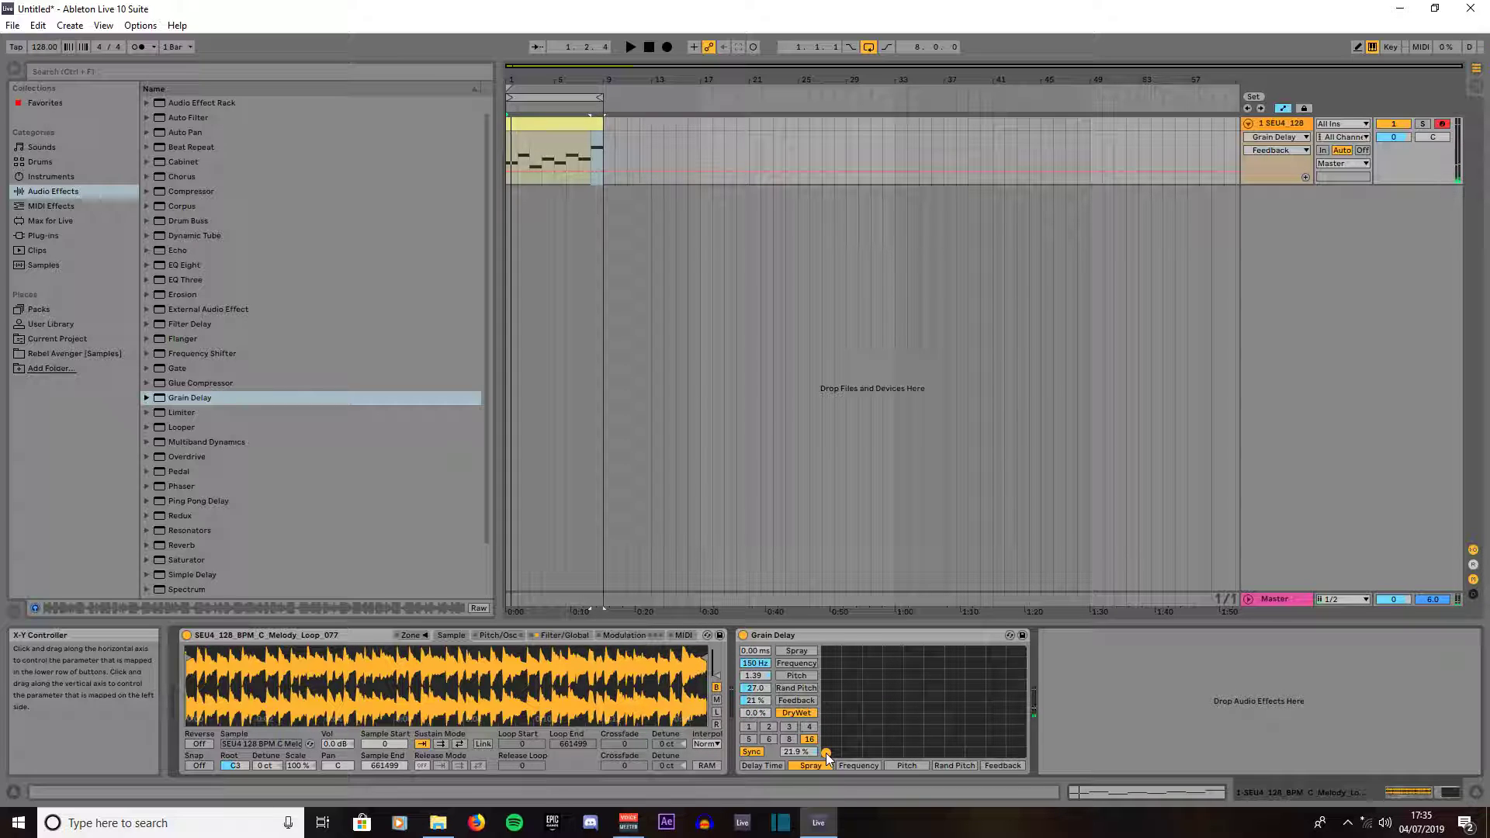
{"action": "mouse_move", "coordinate": [818, 823]}
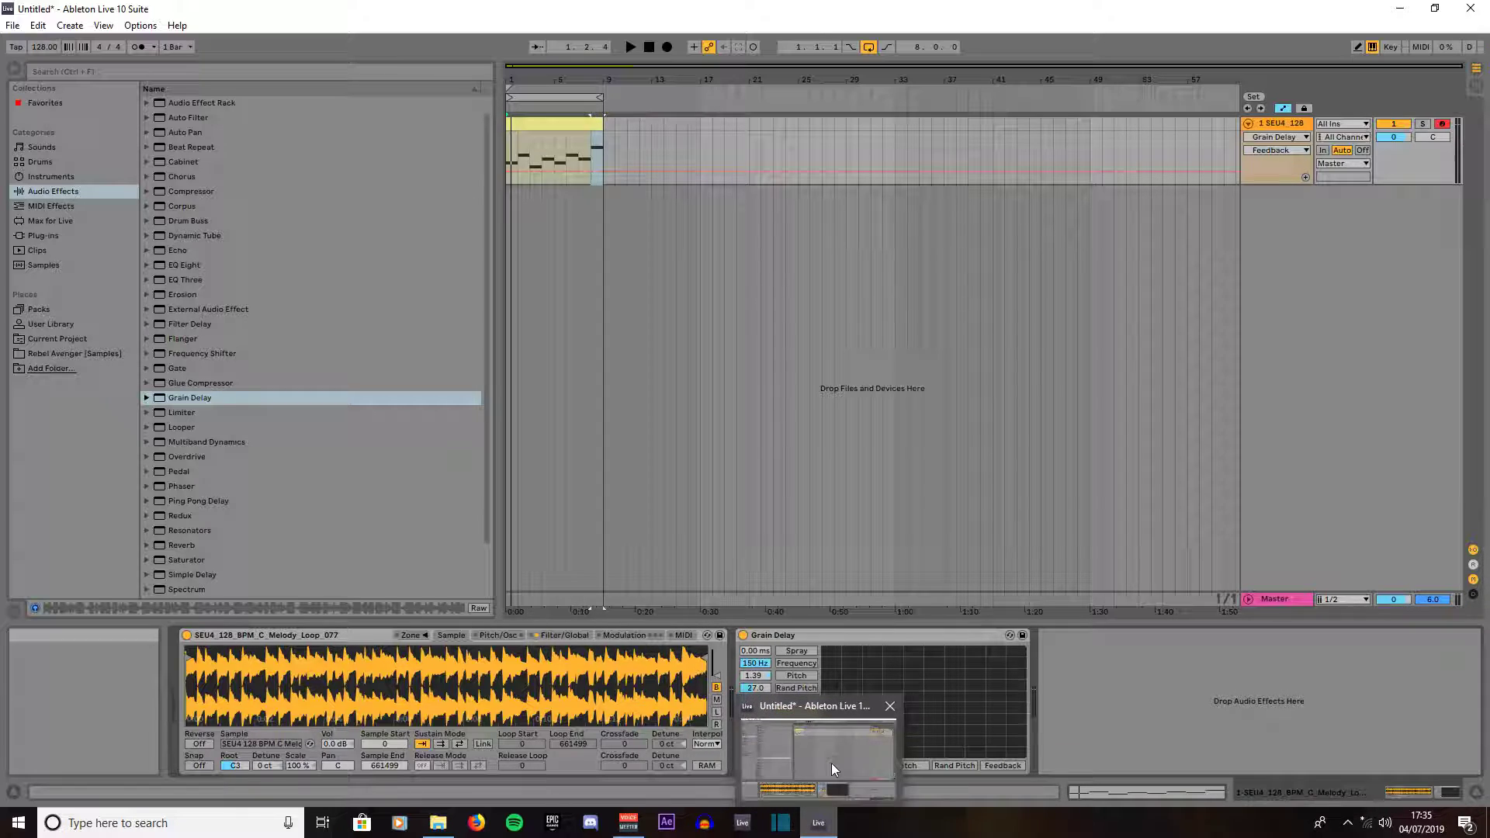